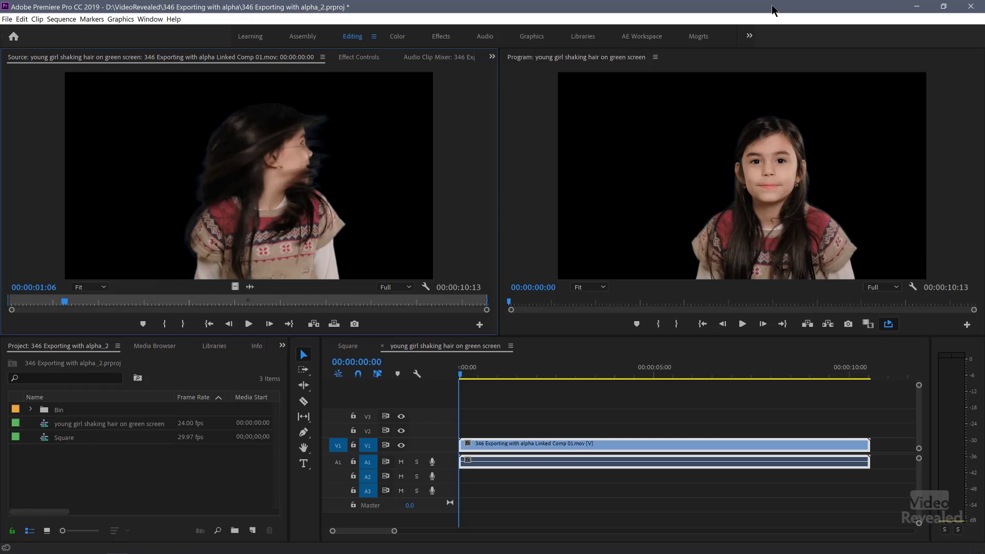
Step: Turn on the transparency grid for the program monitor with the playhead at 00:00:05:13
drag(470, 379, 678, 377)
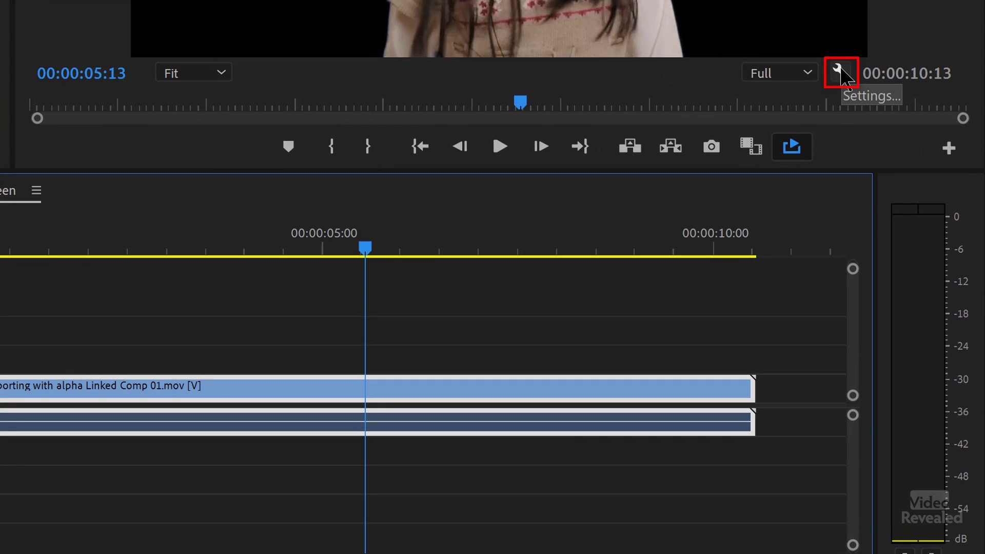
click(839, 70)
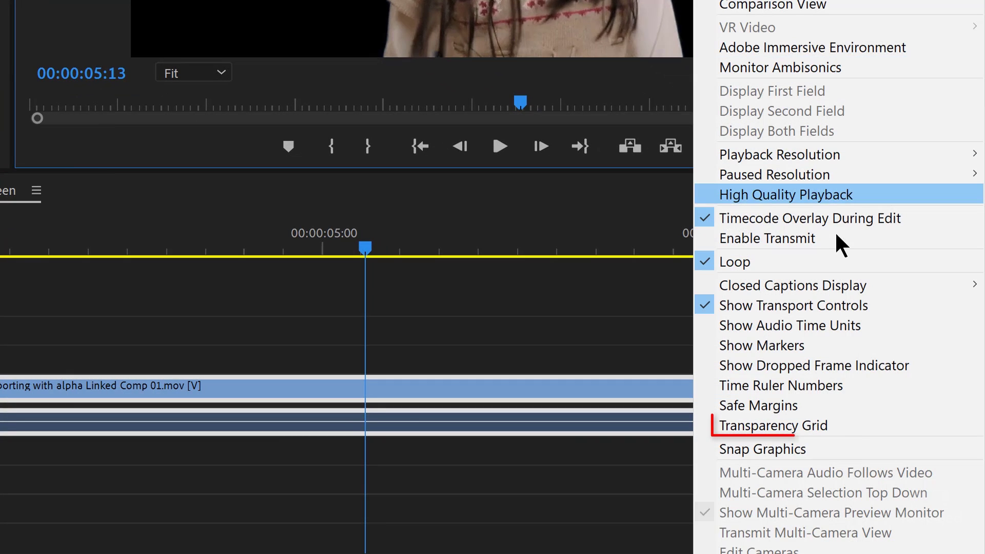
click(855, 425)
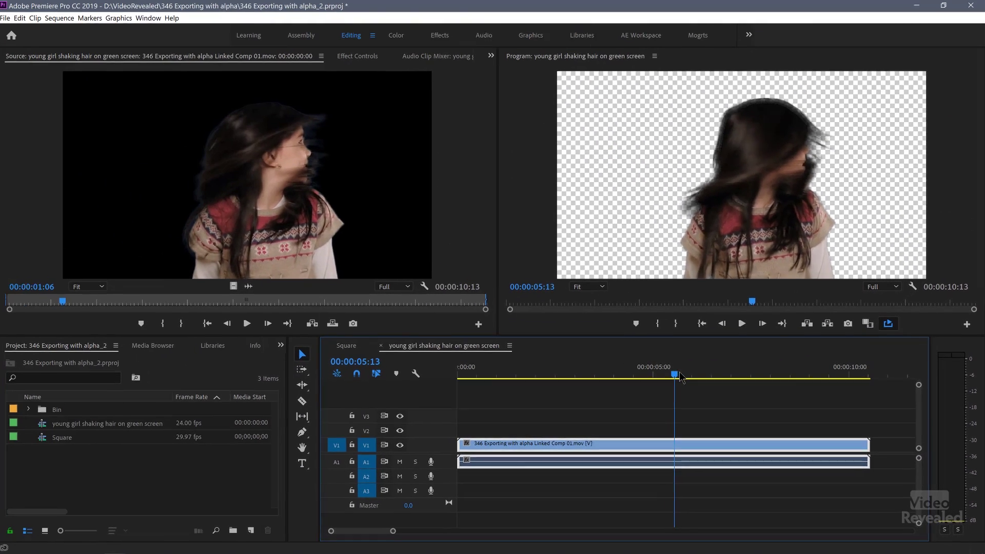
Step: Scrub through the young girl shaking hair on green screen sequence to examine the edges of the keyed hair
drag(680, 378, 796, 379)
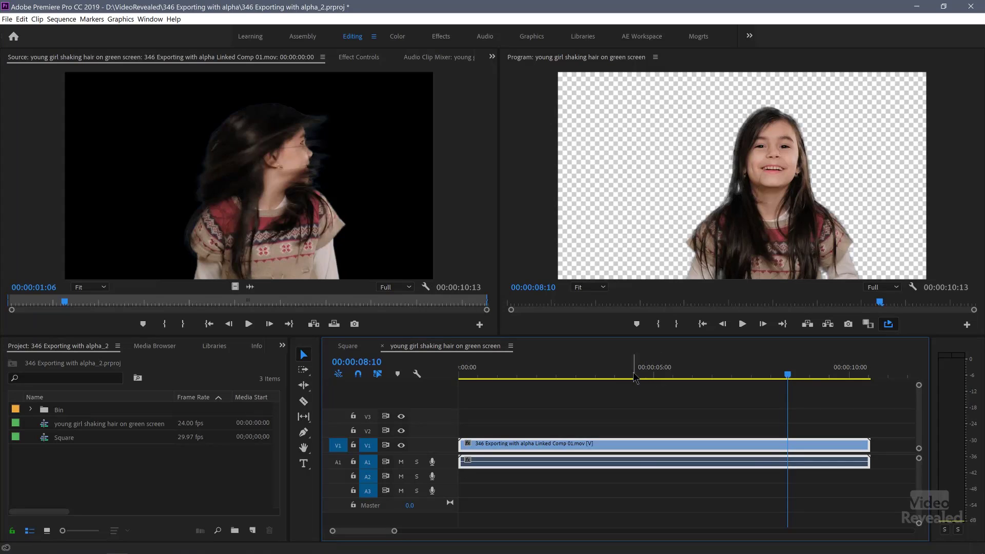
drag(634, 378, 690, 384)
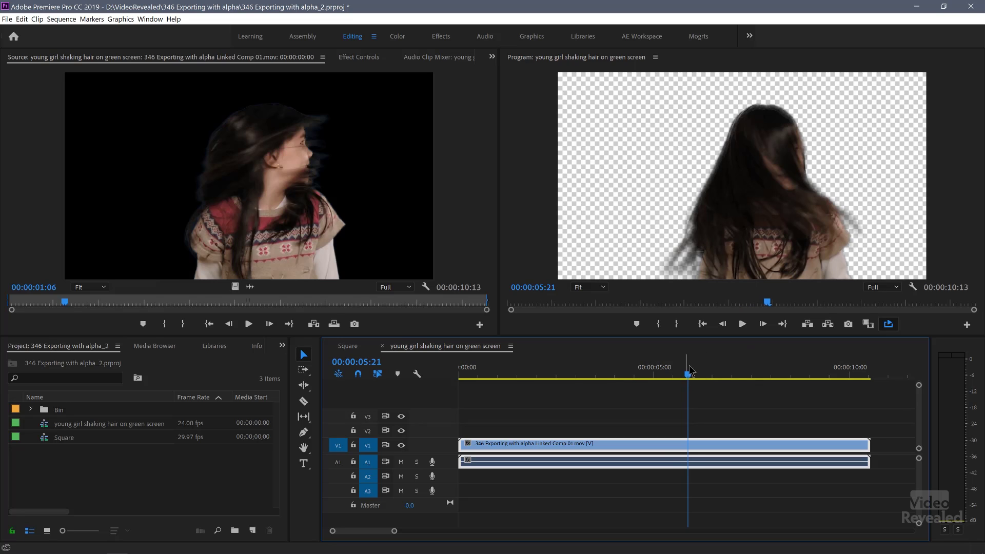
drag(711, 371, 731, 371)
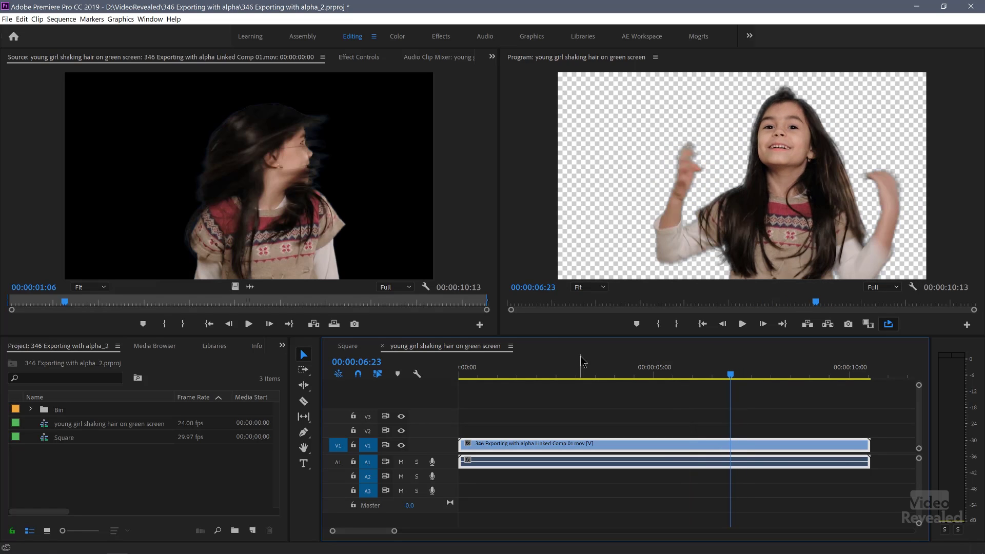
Step: Open the media export settings for the young girl shaking hair on green screen sequence
click(7, 21)
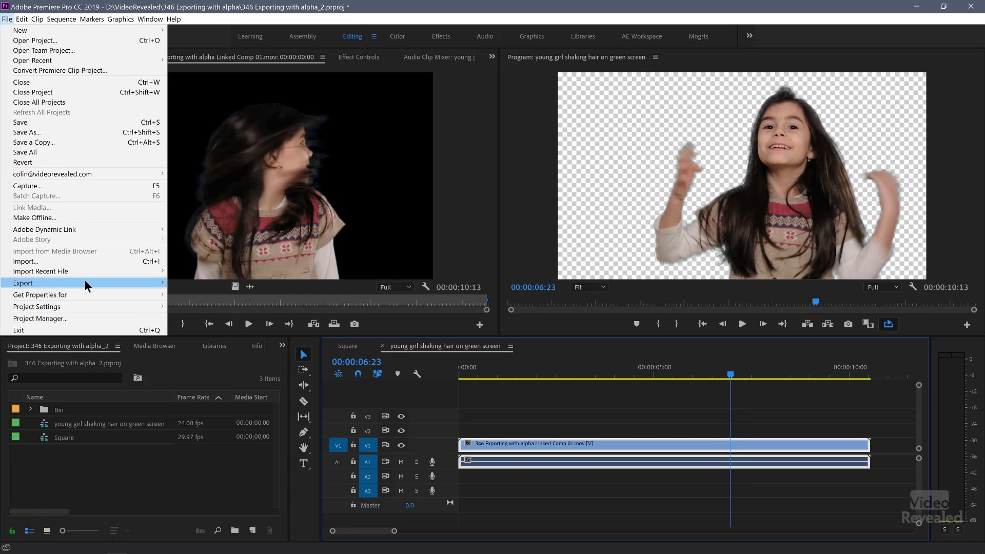
mouse_move(162, 285)
click(196, 284)
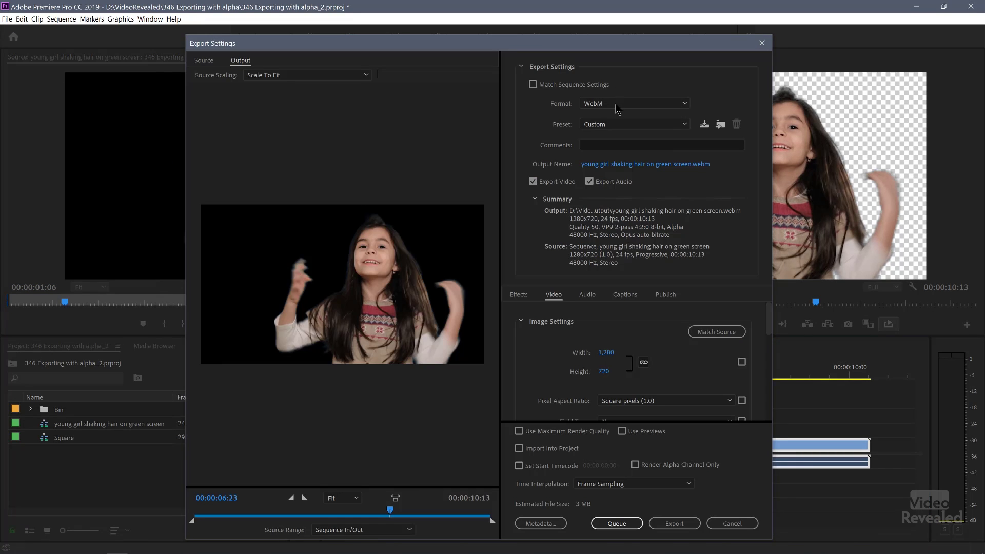
Step: Try the H.264 export format with Render Alpha Channel Only enabled and preview the matte at 00:00:06:00
click(617, 104)
click(632, 268)
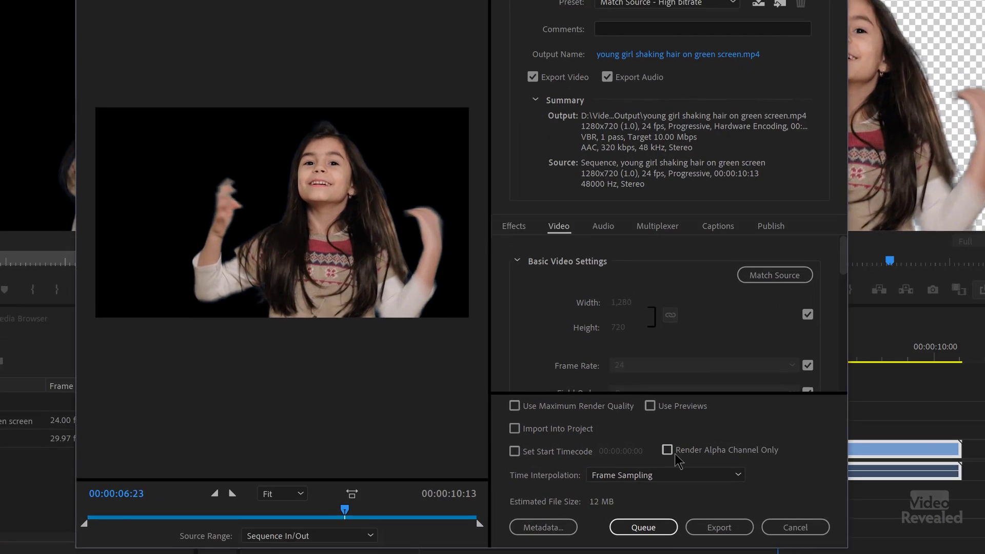
click(672, 451)
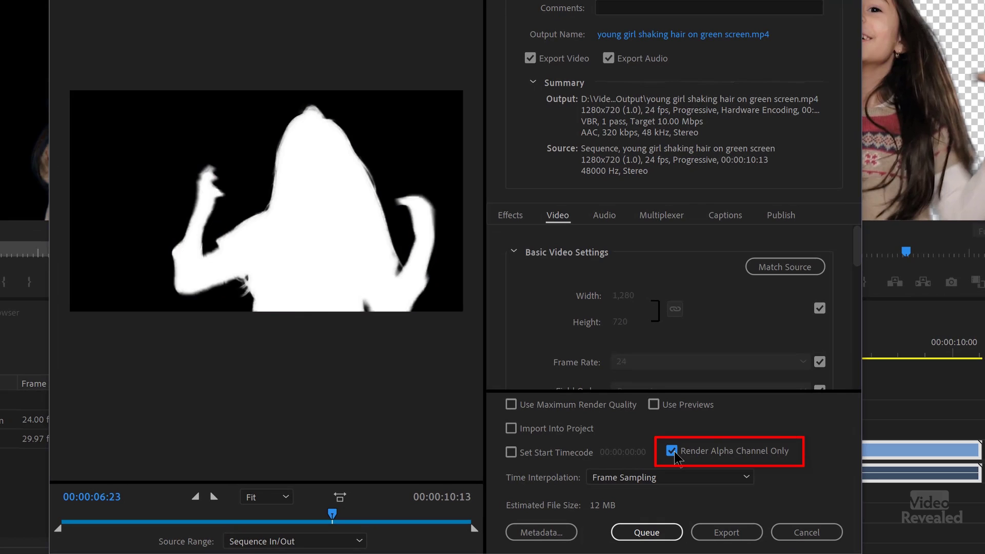
drag(332, 519, 294, 508)
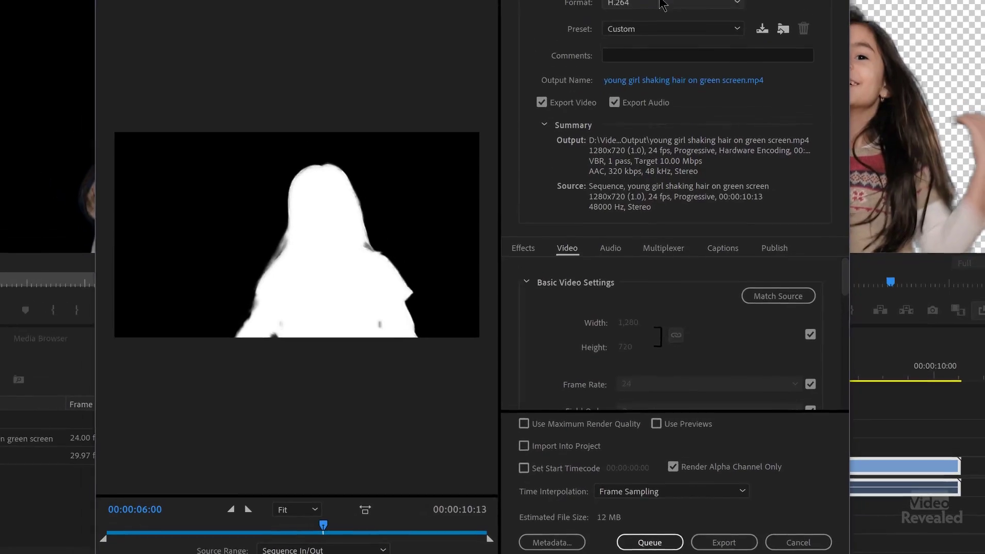
Step: Set the export format to QuickTime with the Match Source (Rewrap) preset and check the video depth options
click(662, 10)
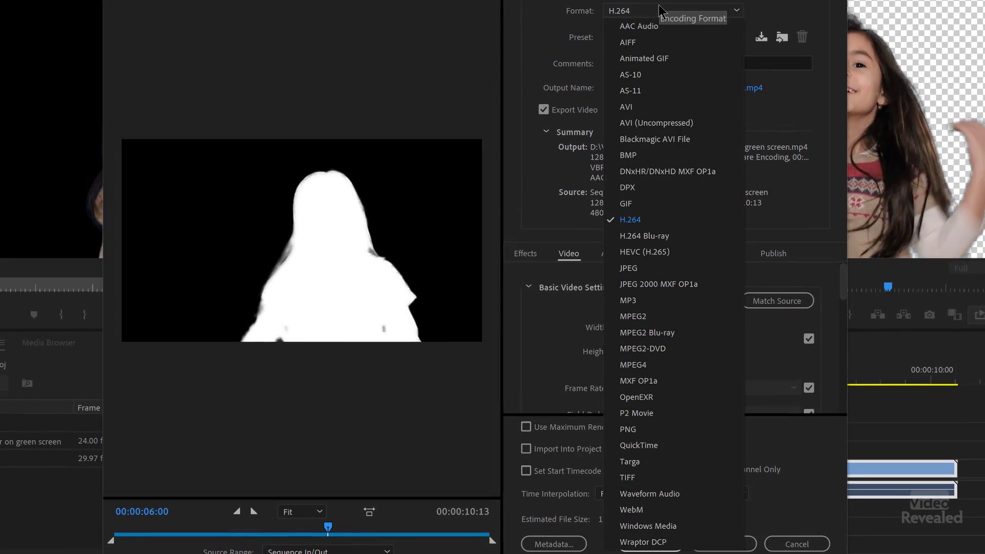
click(665, 450)
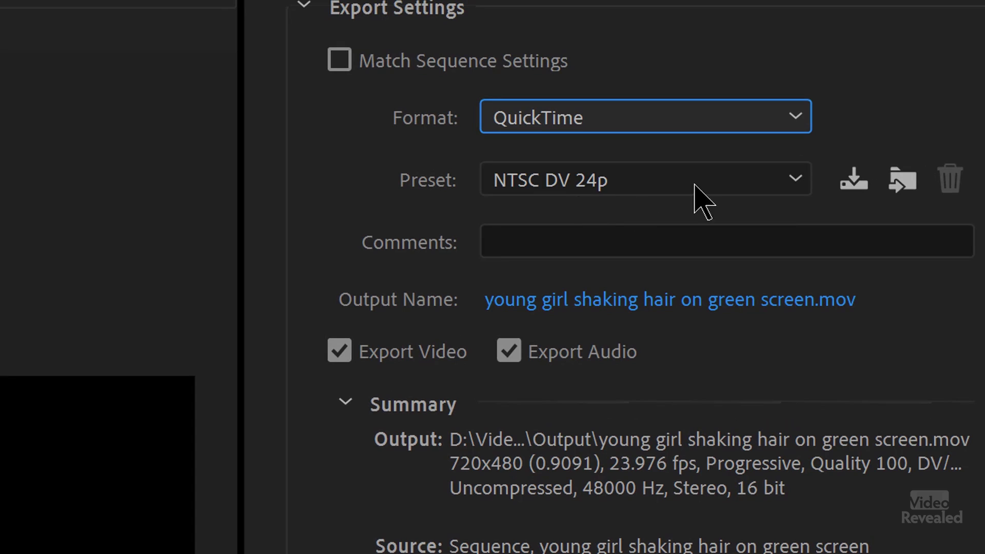
click(677, 177)
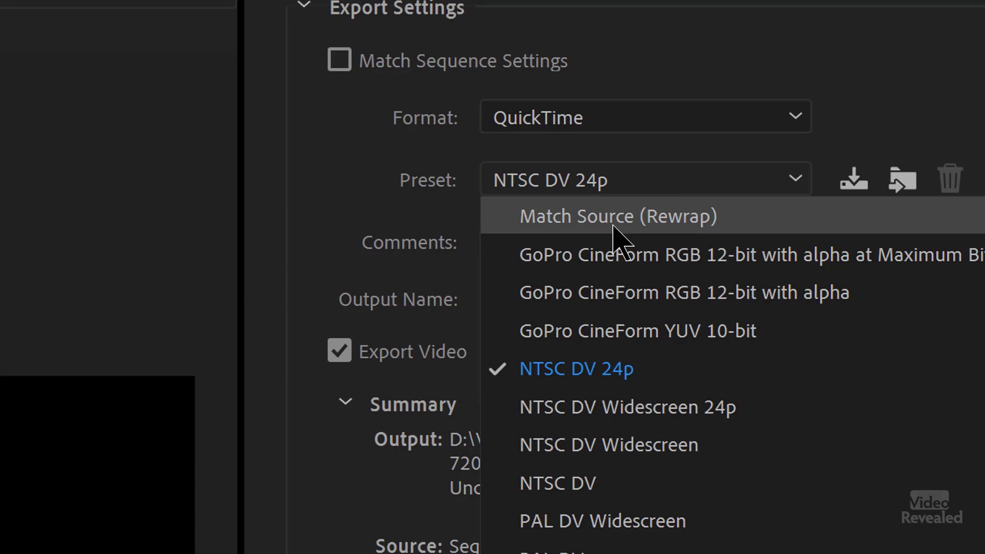
click(723, 219)
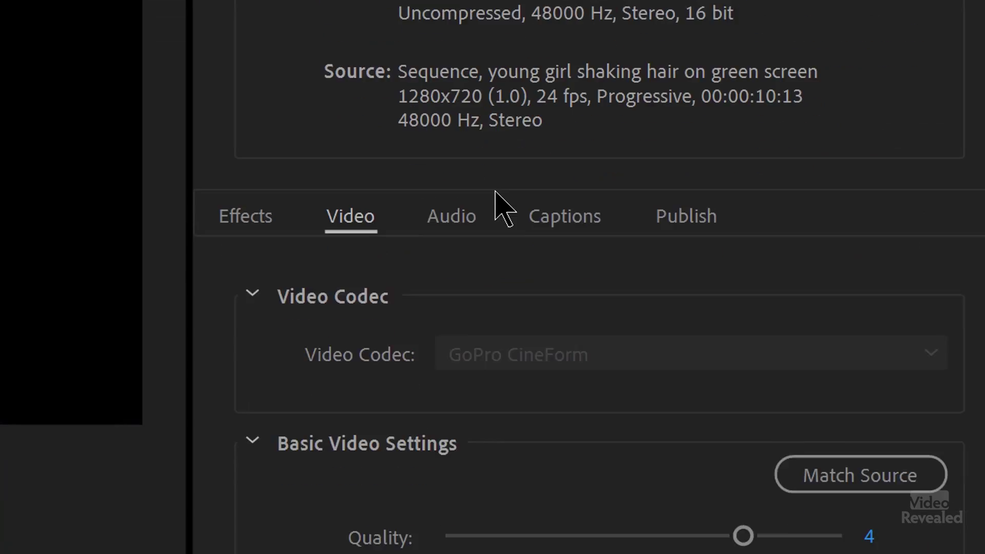
drag(975, 101, 976, 288)
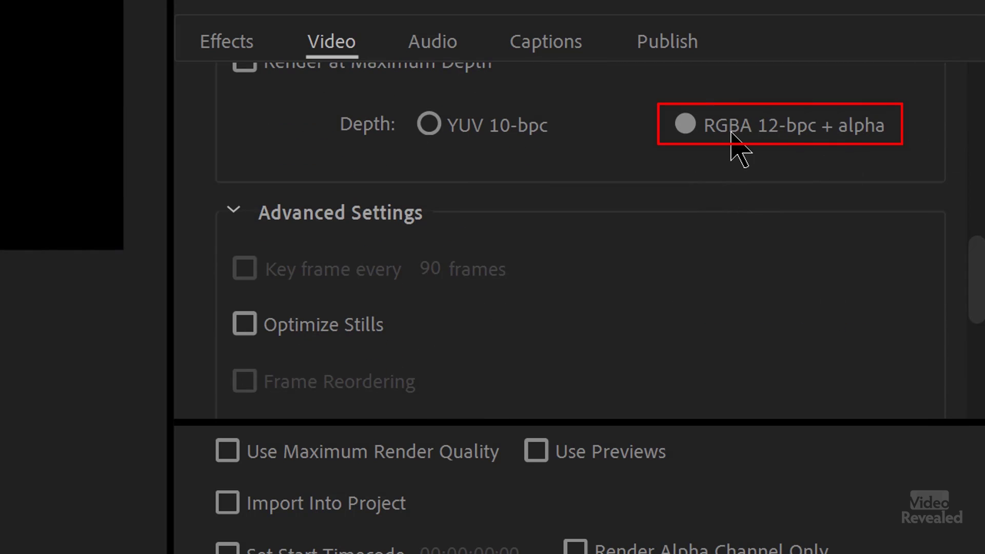
mouse_move(718, 137)
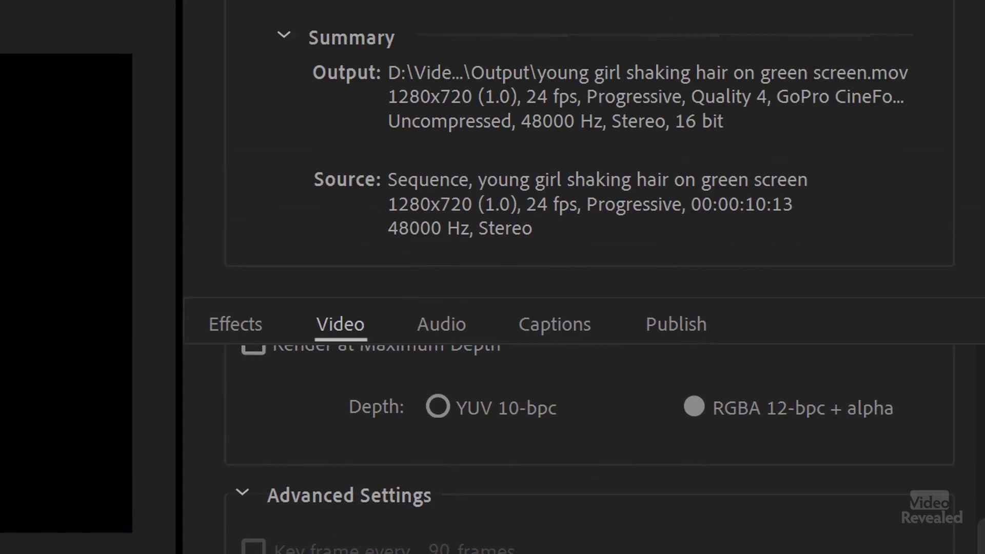
Step: Choose the GoPro CineForm RGB 12-bit with alpha preset and check its video codec and depth settings
click(553, 44)
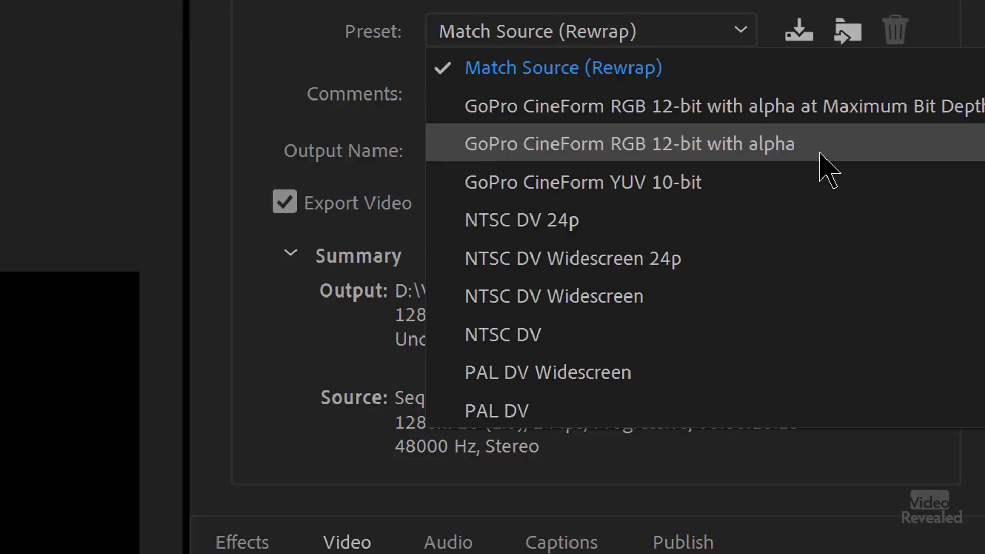
click(817, 151)
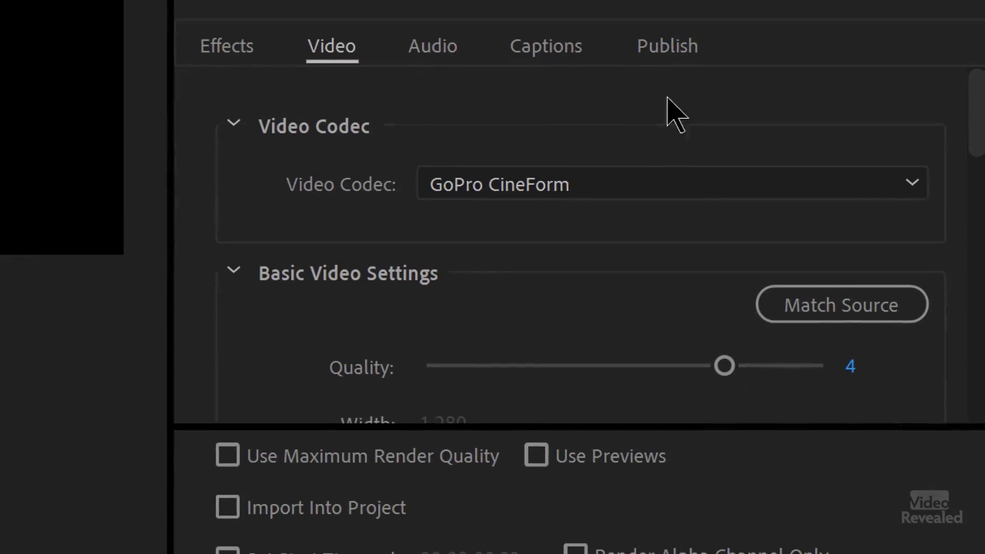
drag(983, 97, 918, 256)
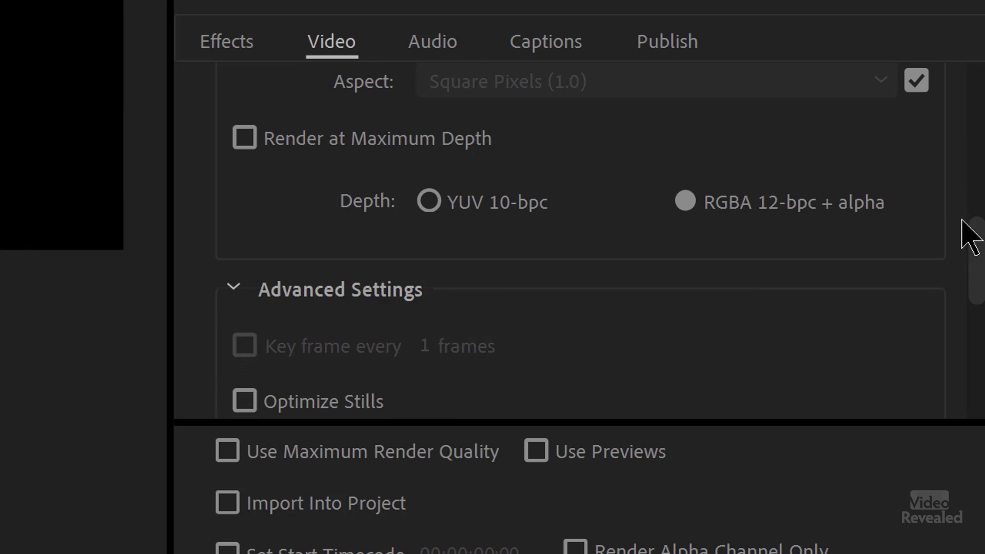
drag(978, 241, 961, 214)
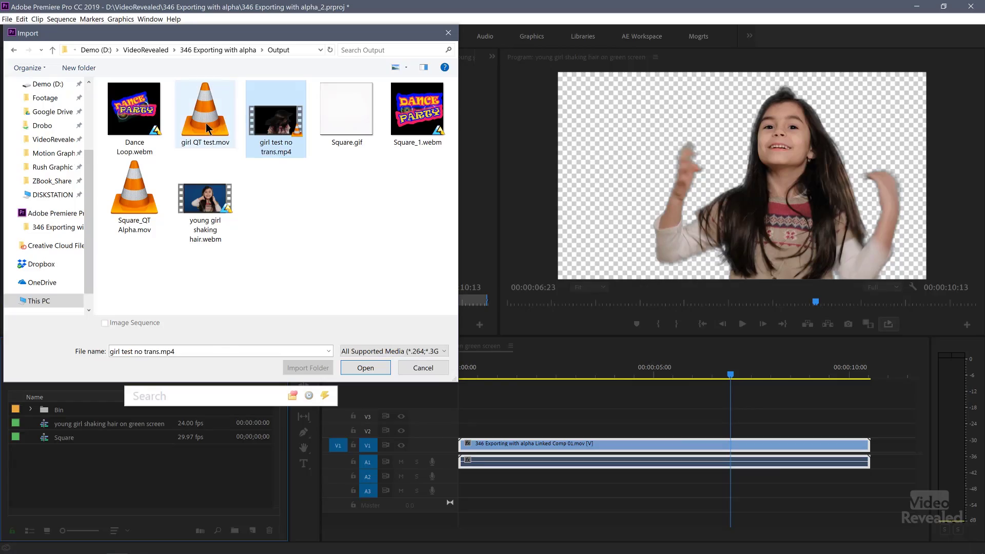
Step: Import girl QT test.mov and girl test no trans.mp4 from the Output folder and create a new sequence from both clips
ctrl+click(205, 122)
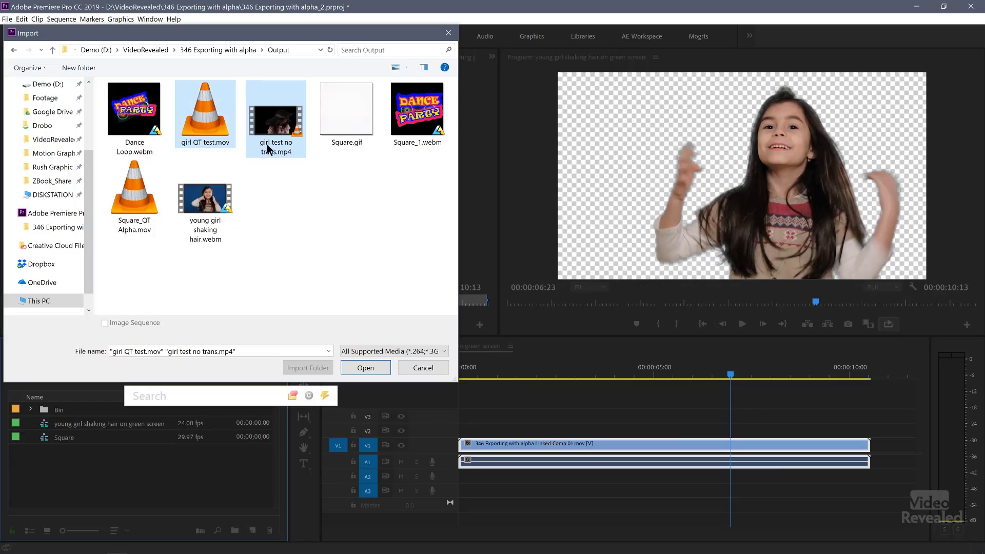
click(375, 369)
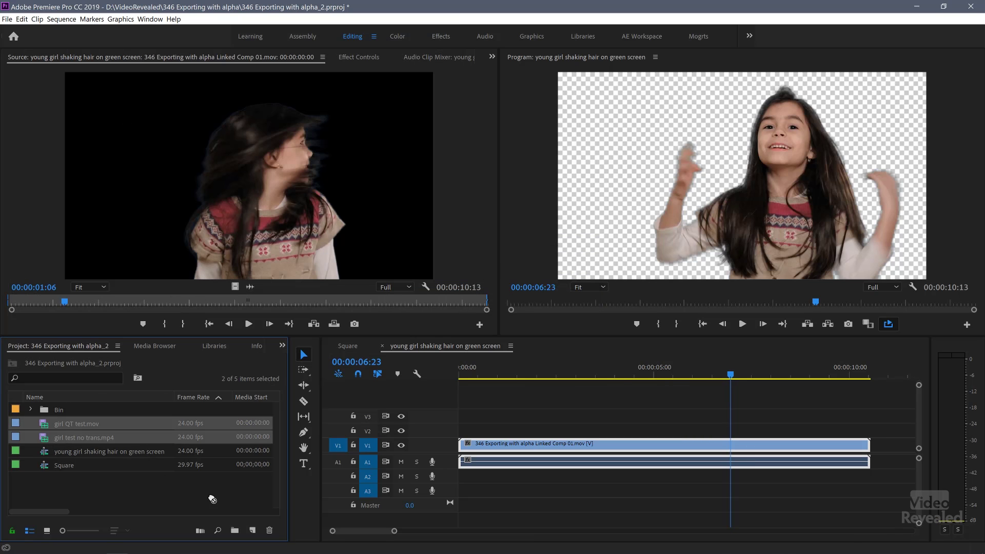
drag(252, 530, 253, 531)
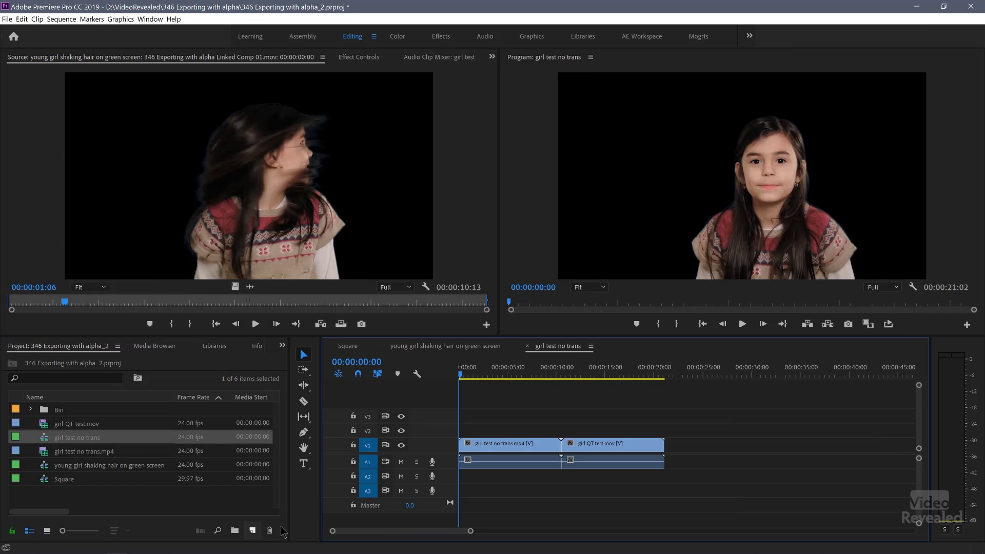
Step: Check the program monitor's transparency grid setting and scrub through the girl test no trans.mp4 clip to inspect its background
click(914, 288)
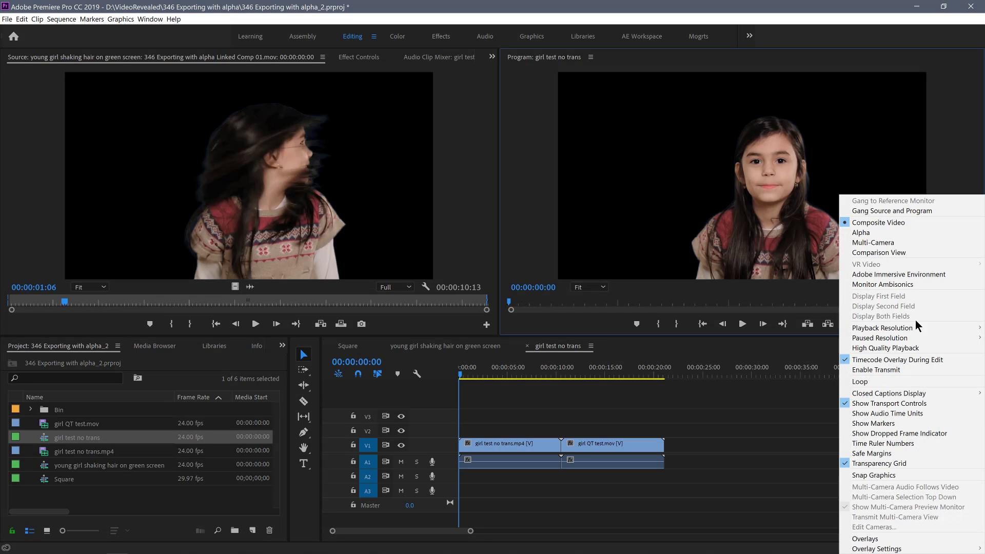
click(523, 370)
mouse_move(525, 378)
mouse_down()
mouse_move(583, 385)
mouse_move(536, 390)
mouse_up()
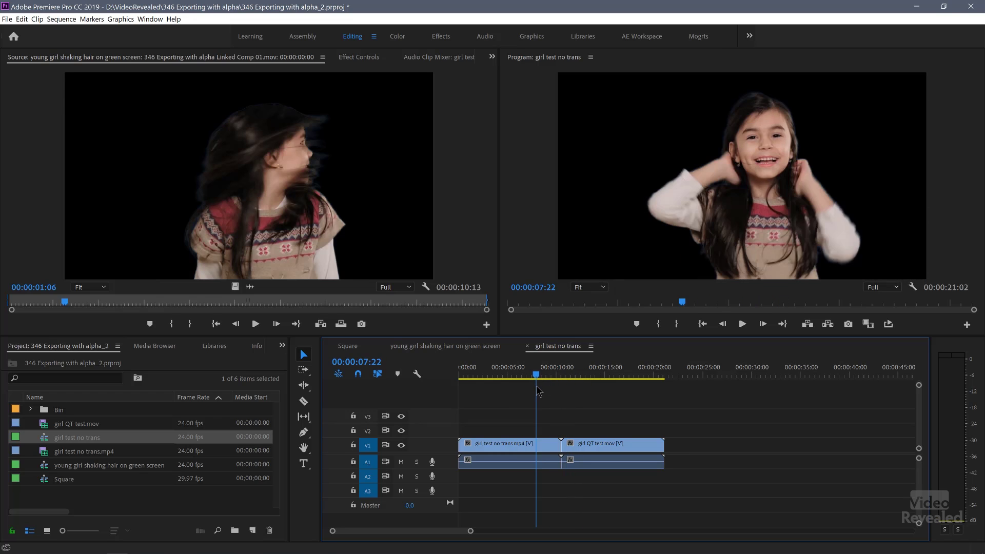
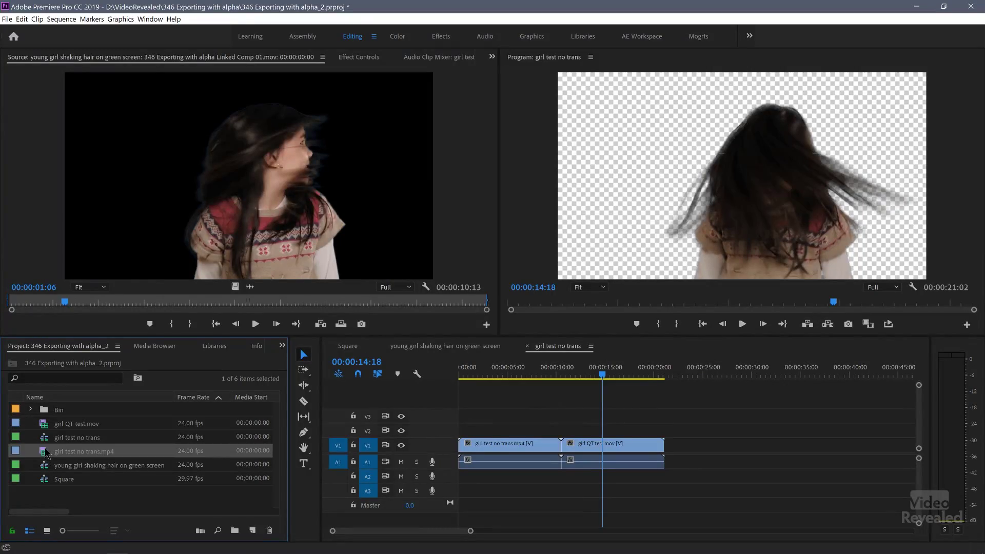
Step: Examine the alpha channel options in the Interpret Footage settings of girl test no trans.mp4, then close them without changes
right_click(45, 452)
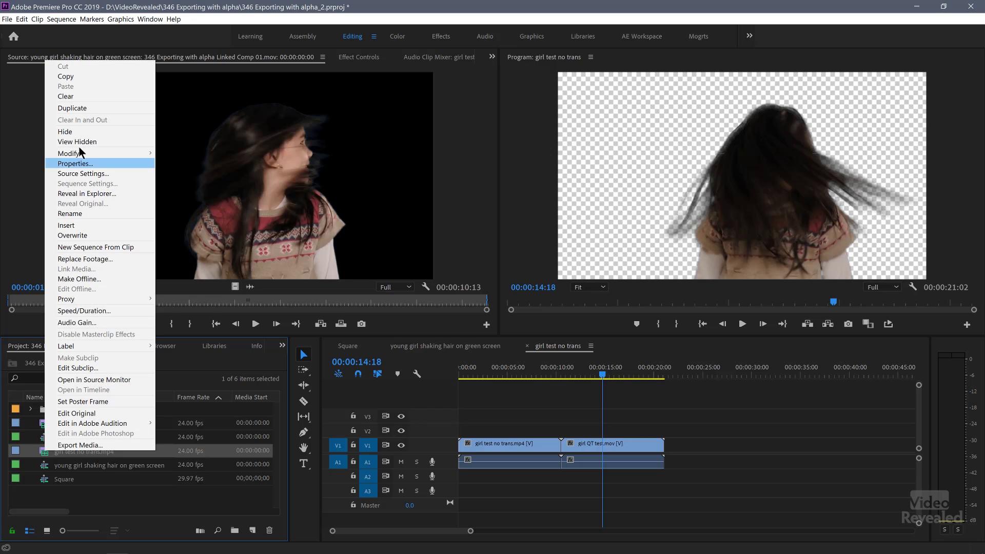
mouse_move(87, 153)
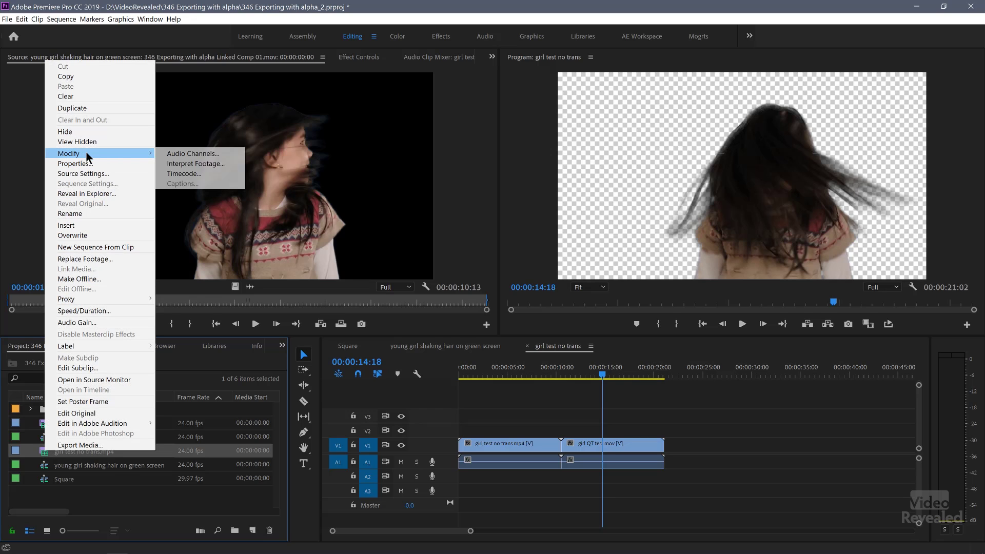
click(192, 164)
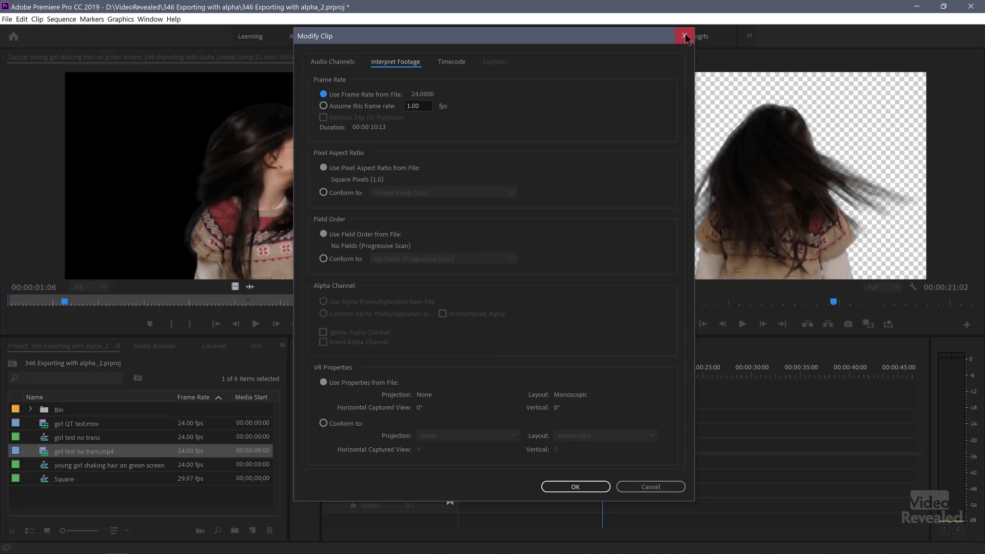
click(685, 36)
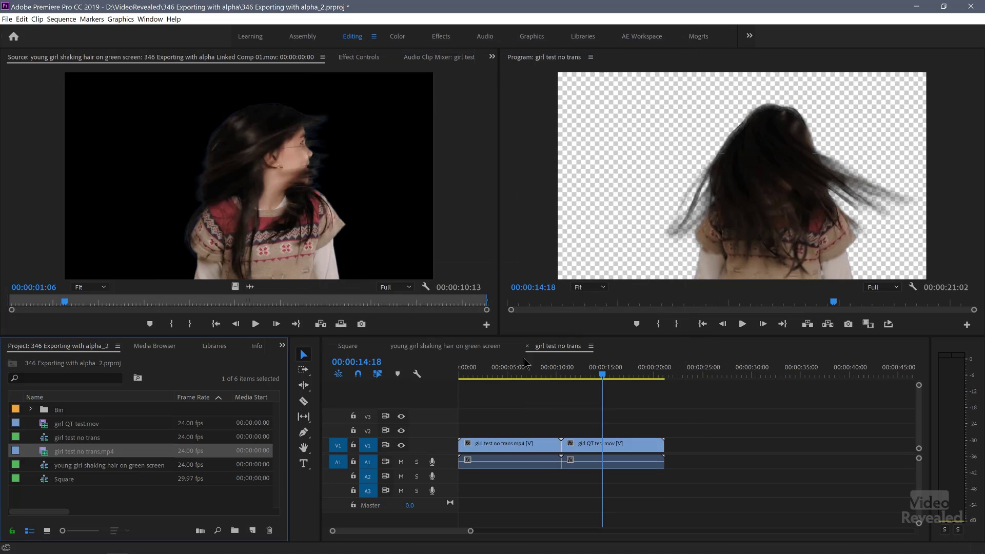
Step: Play the Dance Party animation in the Square sequence and scrub to the end of the PARTY clip
click(349, 346)
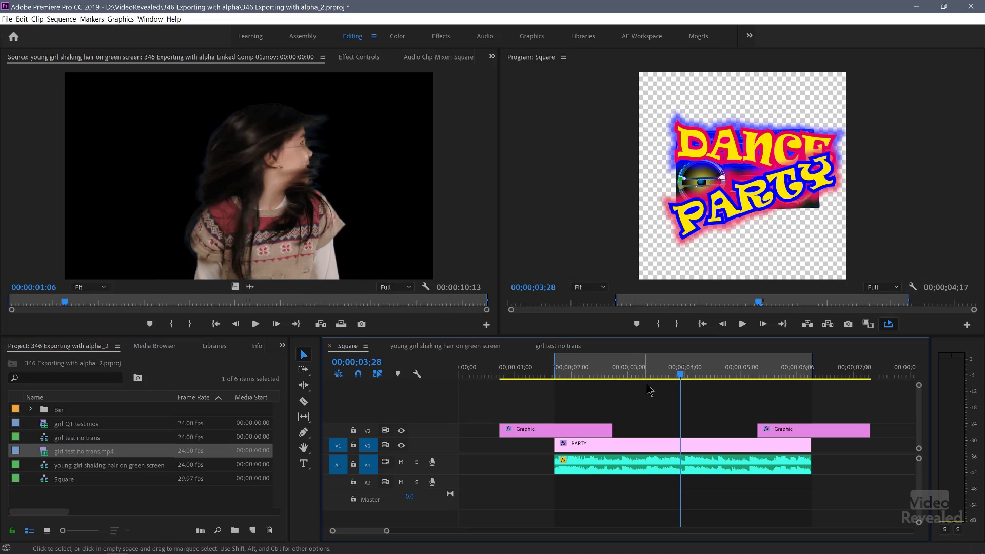
key(space)
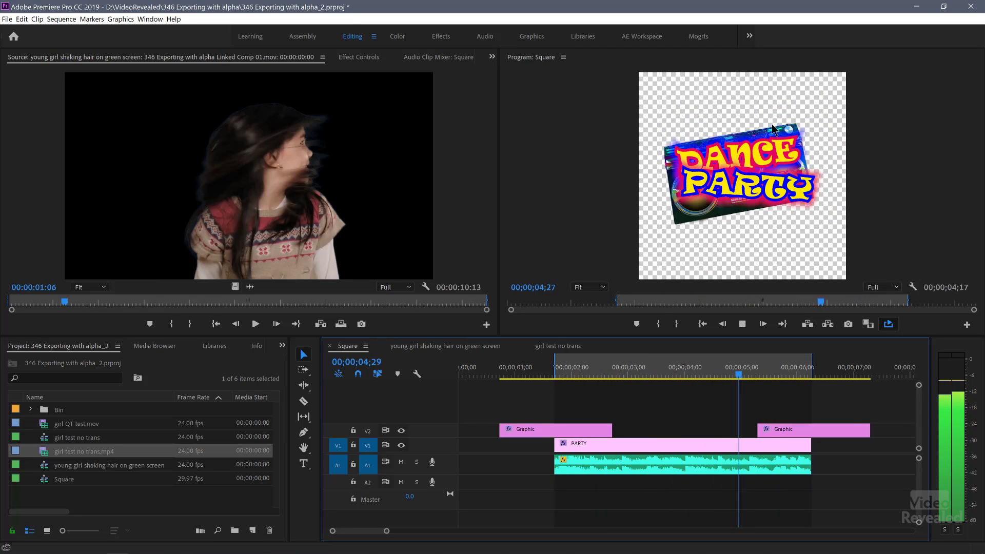
key(space)
key(space)
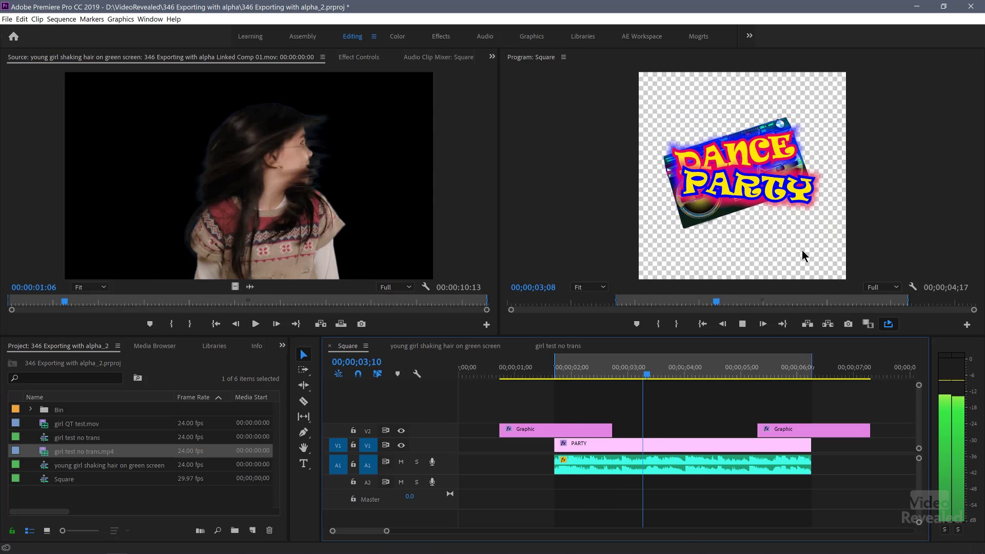
drag(765, 374, 811, 376)
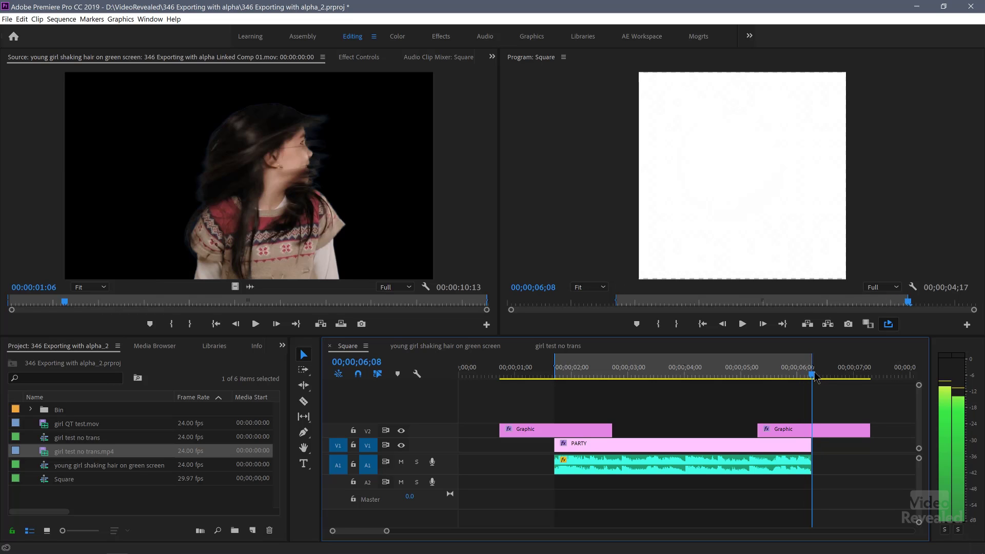
Step: Scrub through the opening frames of the PARTY clip in the Square sequence to inspect the graphic against the transparency grid, stopping at 00;00;02;09
drag(565, 377, 580, 381)
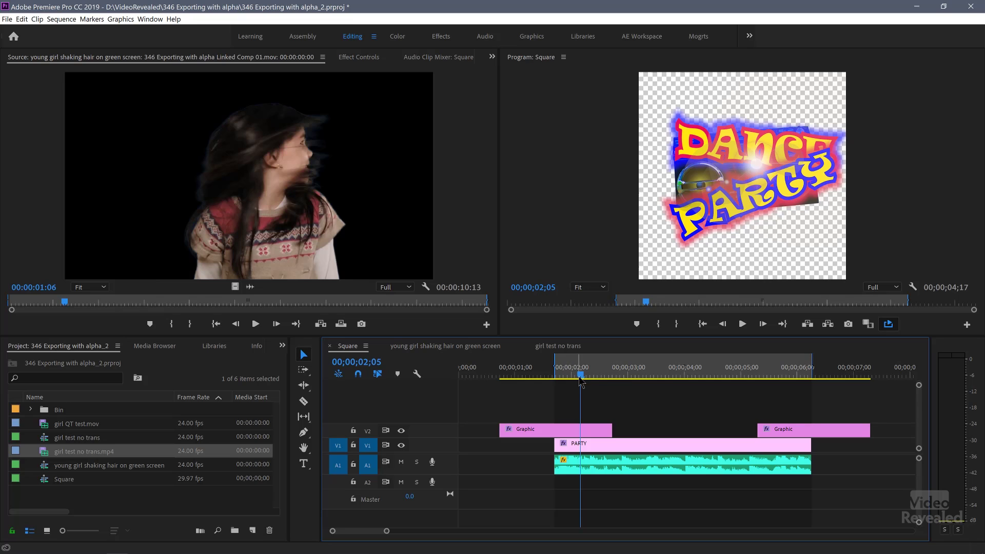
drag(588, 369, 589, 371)
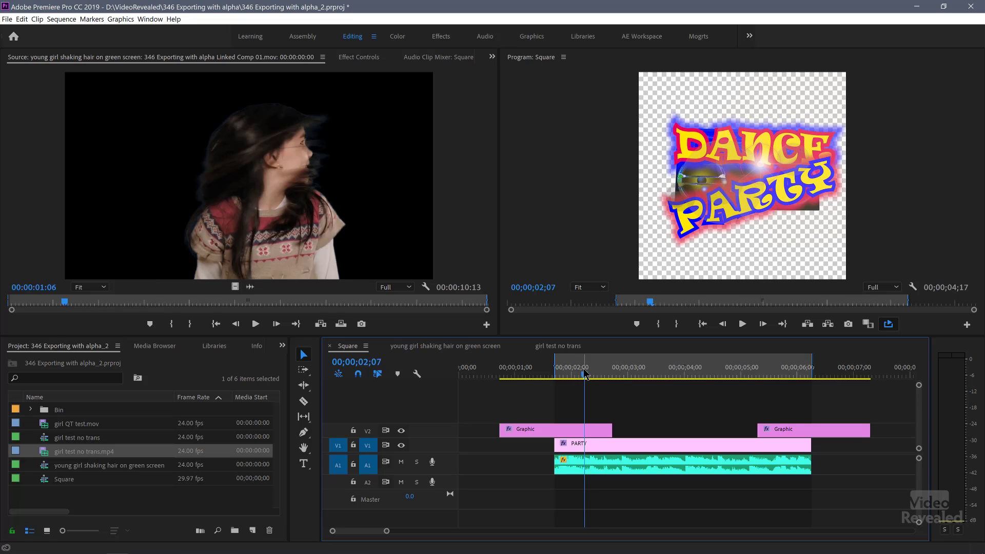
drag(591, 370, 588, 370)
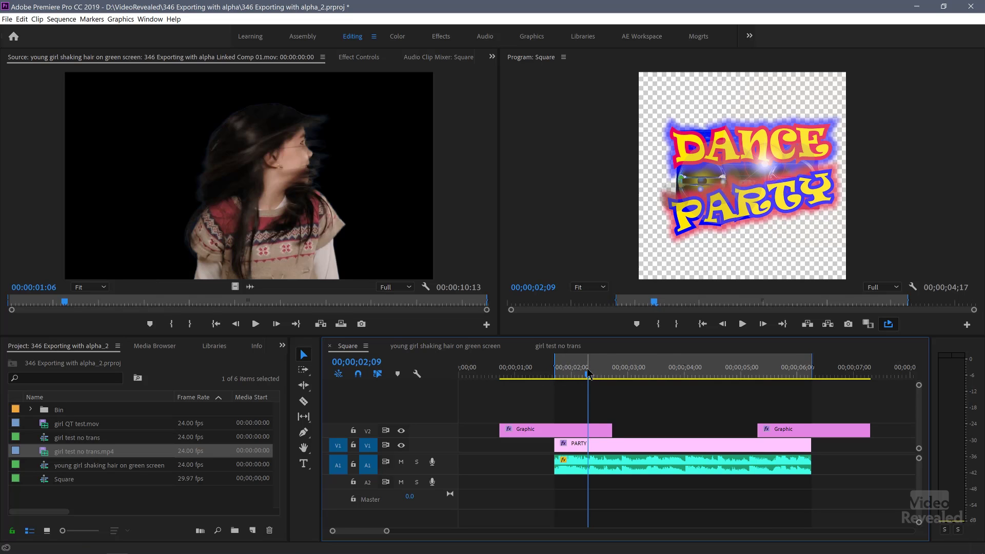
Step: Open the export settings for the Square sequence, choose WebM as the format and check the preset options
key(ctrl+m)
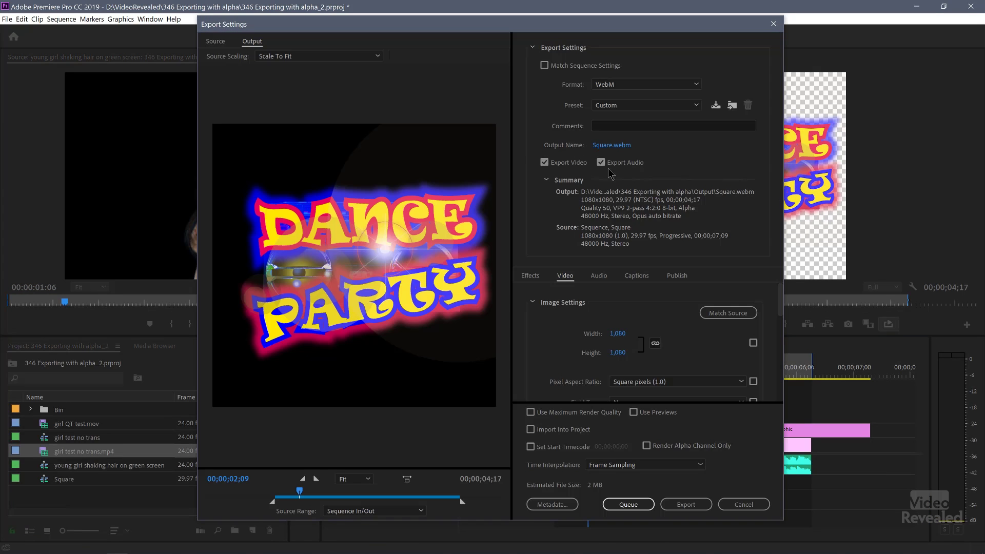
click(638, 86)
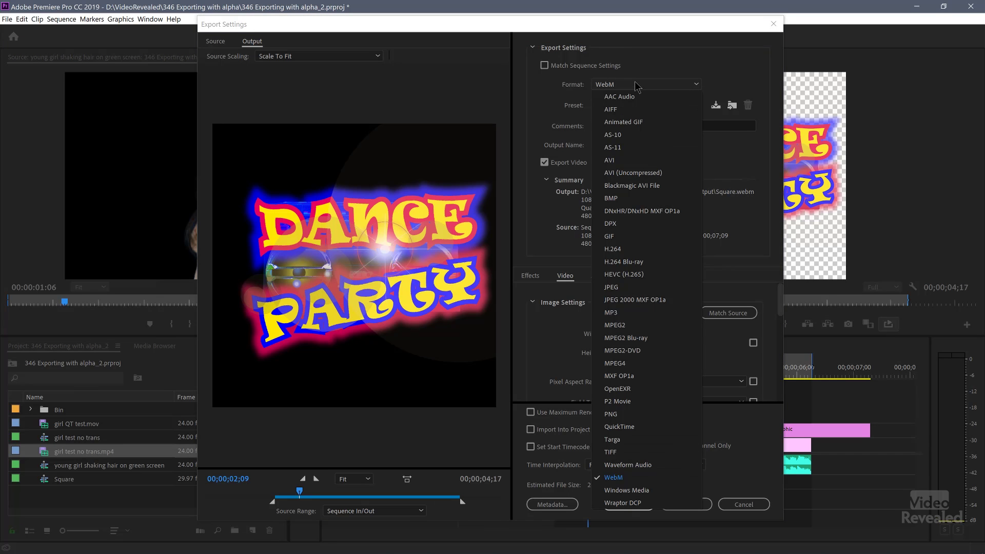
click(644, 478)
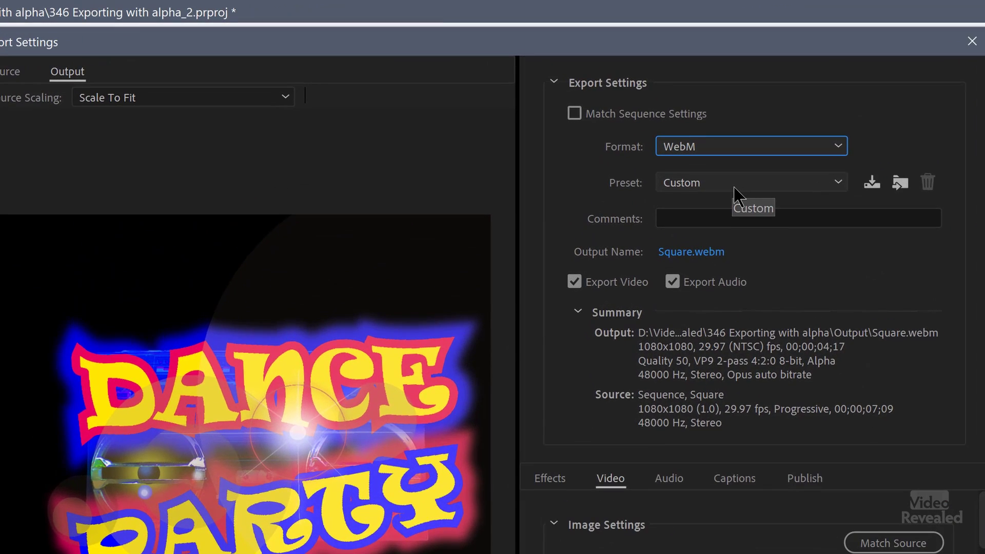
click(737, 190)
click(739, 192)
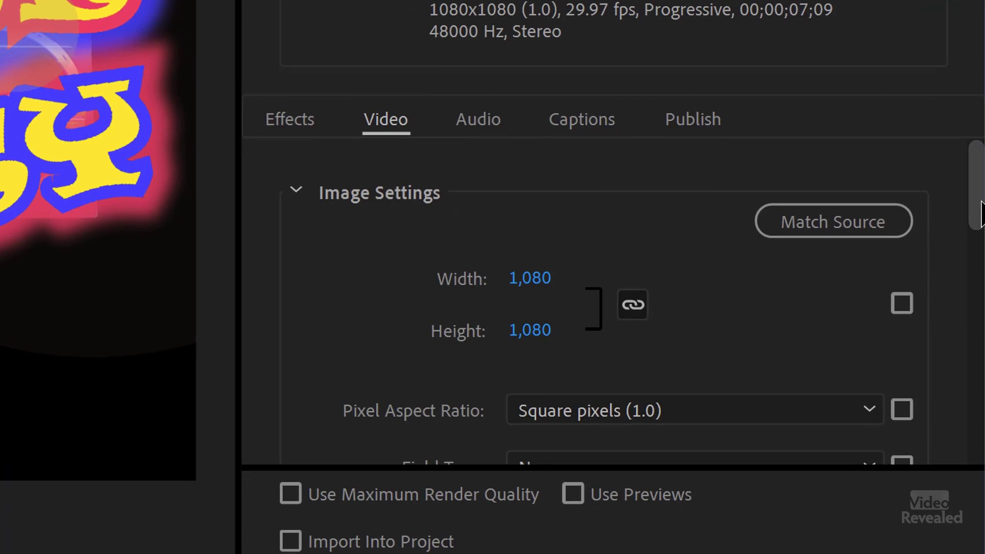
Step: Examine the WebM video export settings, including the codec, encoding method and quality options
scroll(984, 539, down, 1)
drag(981, 207, 955, 321)
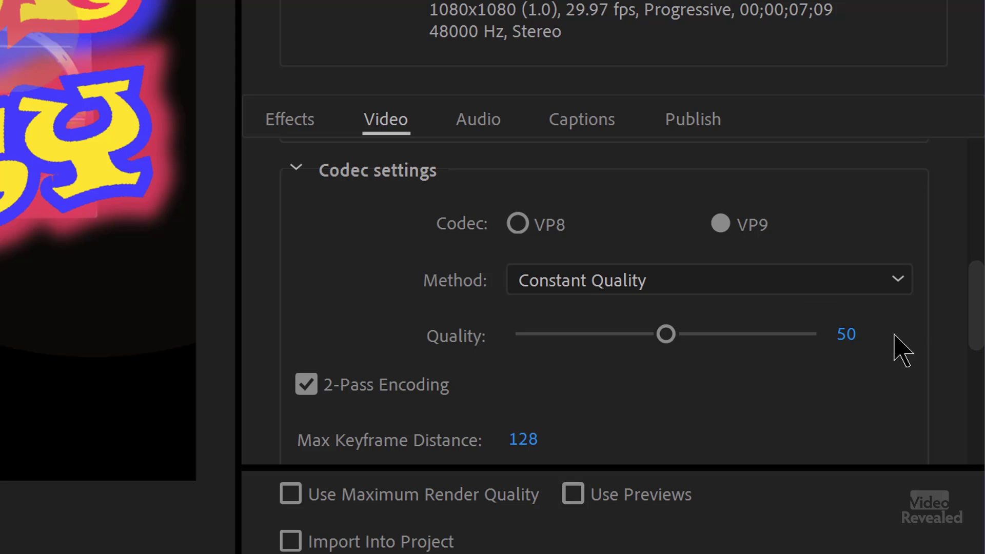
drag(980, 336, 977, 413)
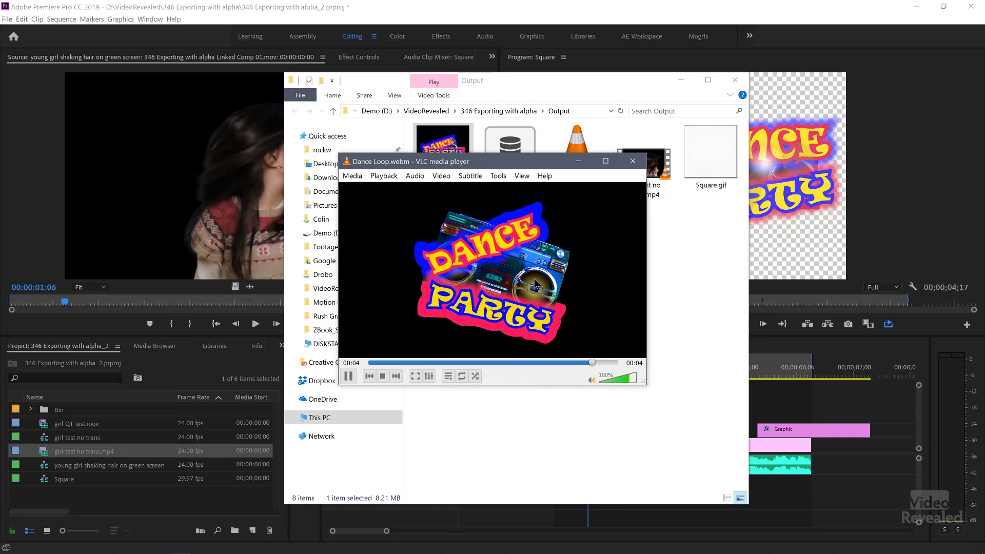
Step: View Dance Loop.webm full screen in VLC media player and toggle its playback
double_click(534, 279)
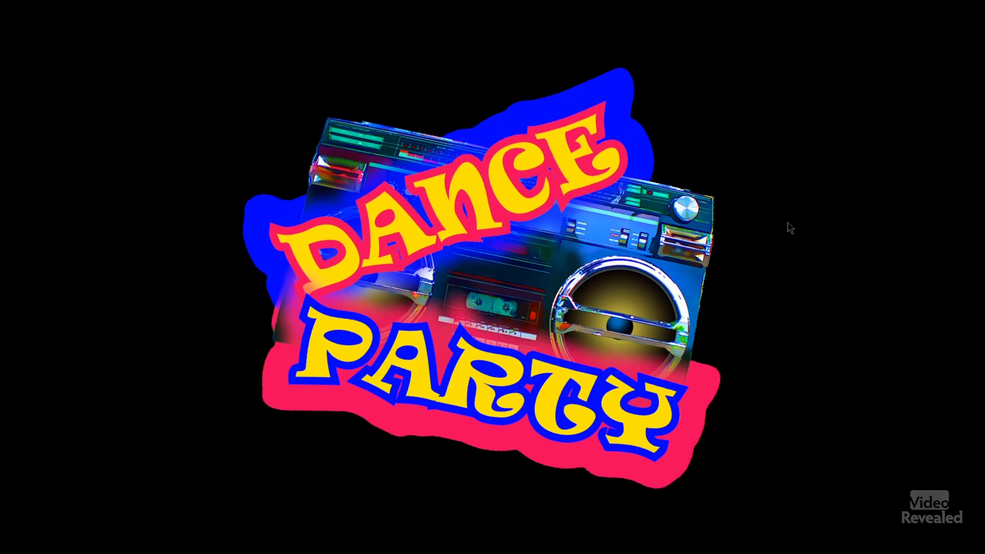
key(space)
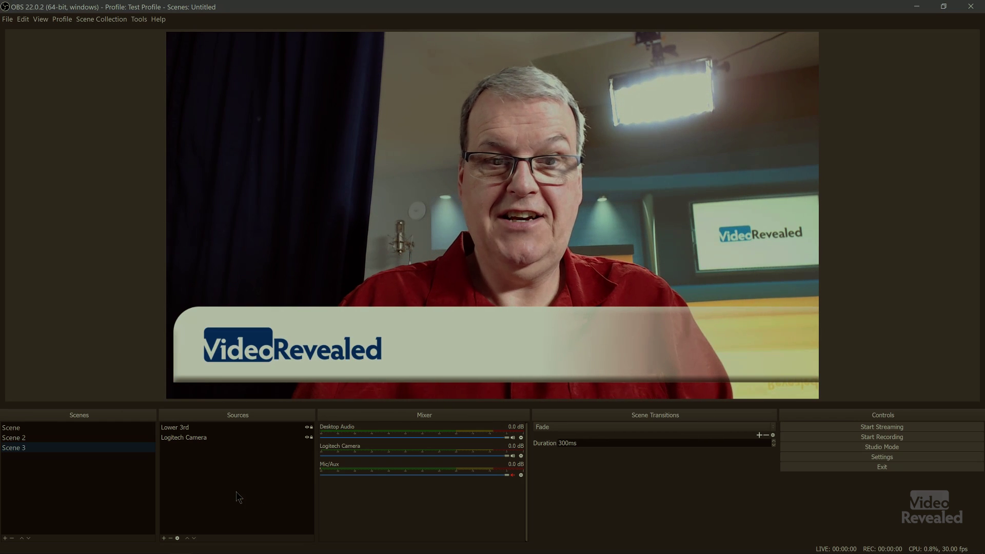
Step: In OBS, add a new media source named girl to Scene 3
click(190, 485)
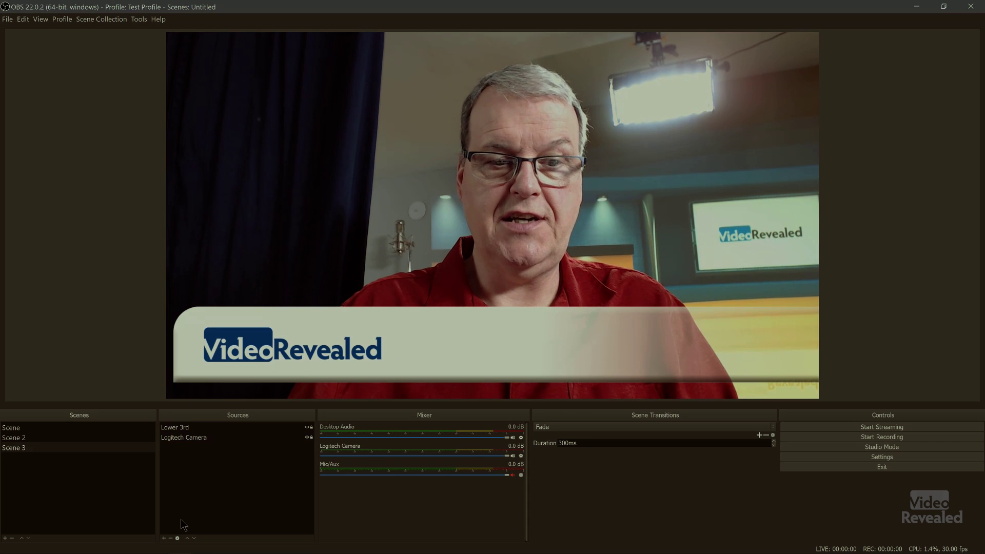
click(164, 538)
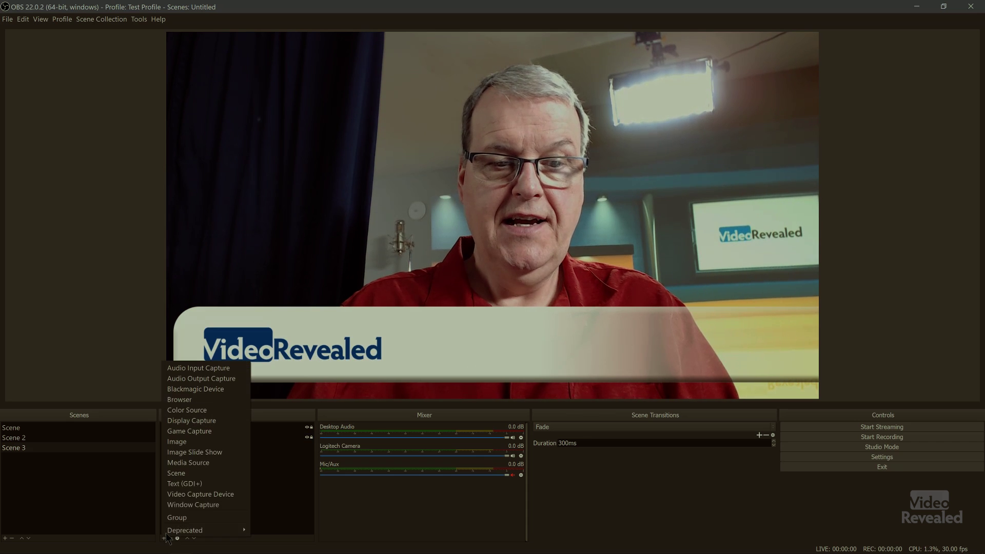
click(218, 464)
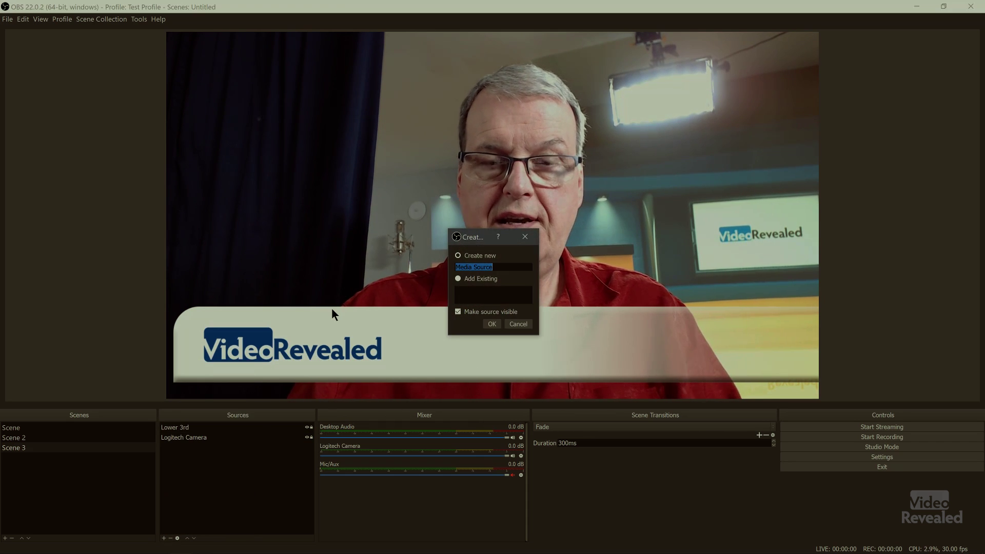
text(girl)
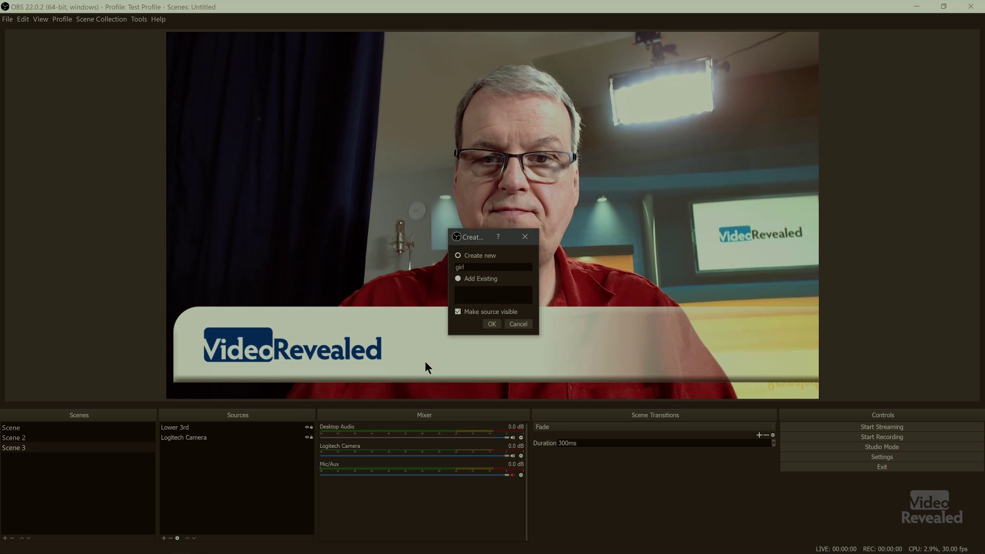
click(491, 324)
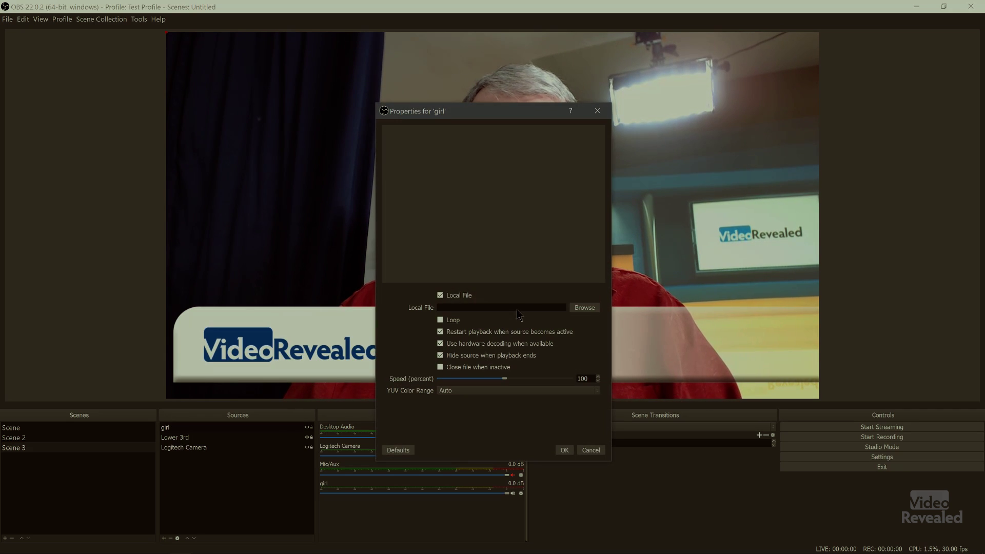
Step: Load young girl shaking hair.webm from the Output folder as the girl source's local file, with Loop enabled
click(579, 305)
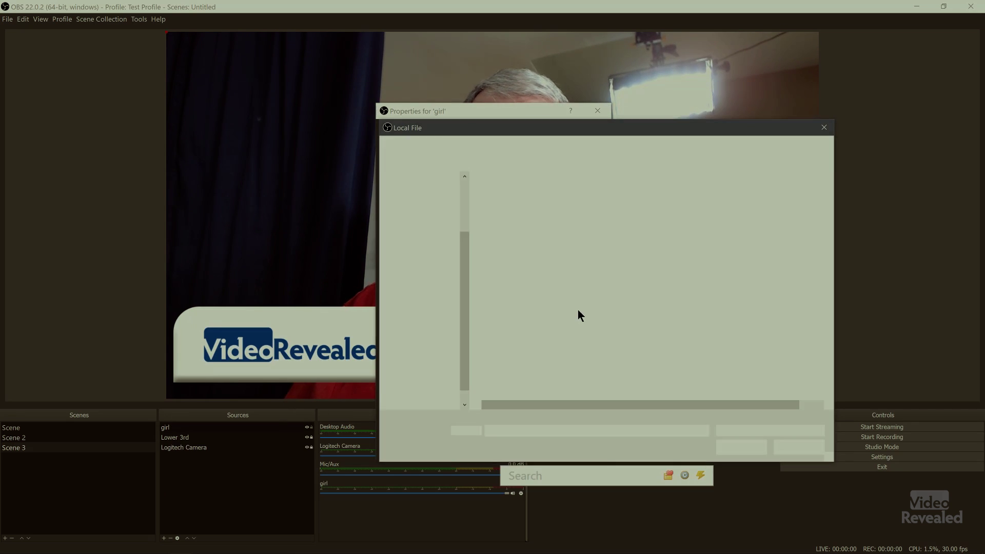
click(684, 475)
click(603, 330)
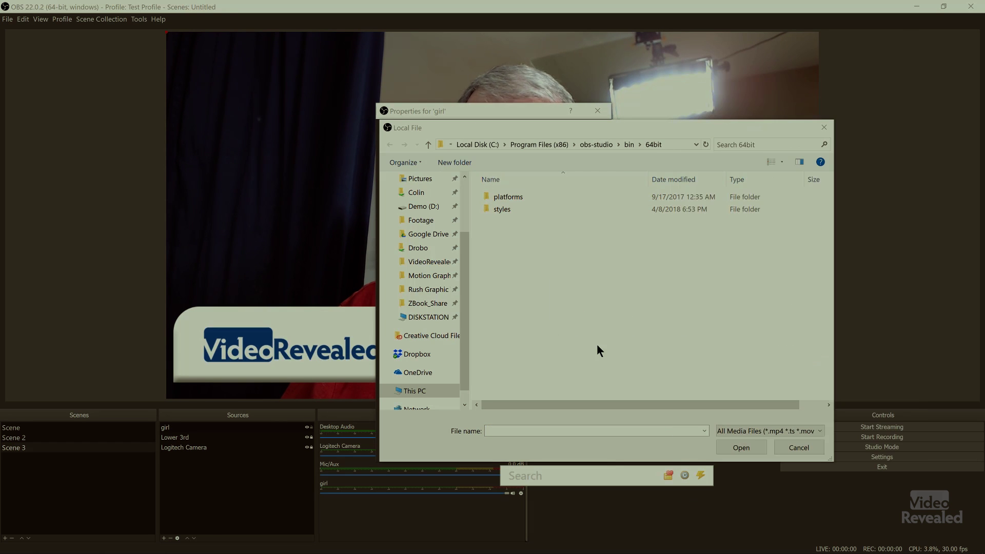
click(584, 293)
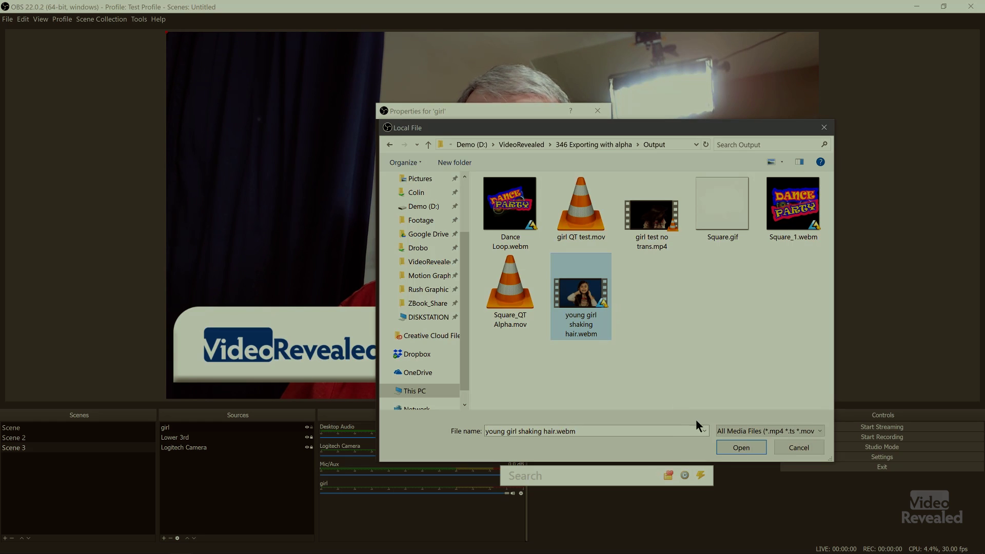
click(735, 446)
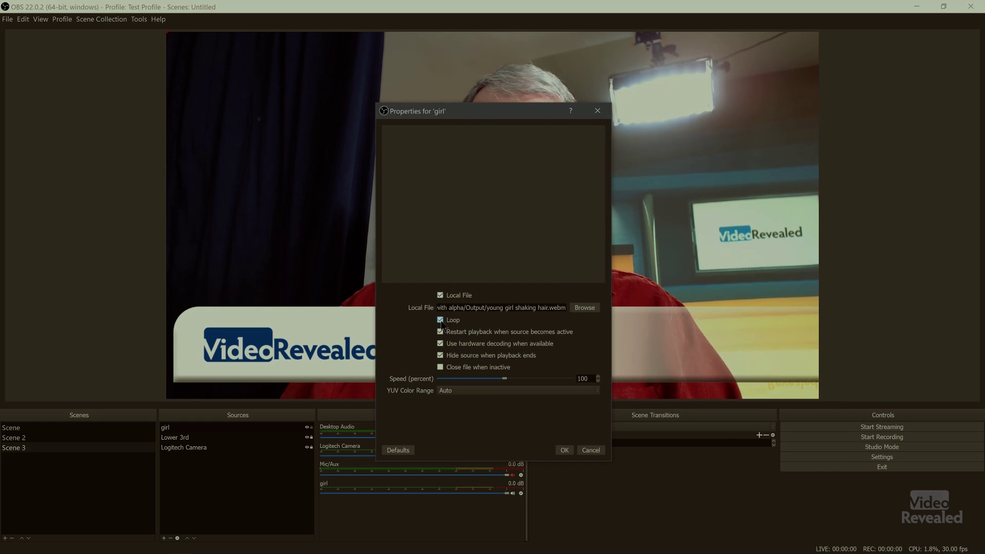
click(565, 450)
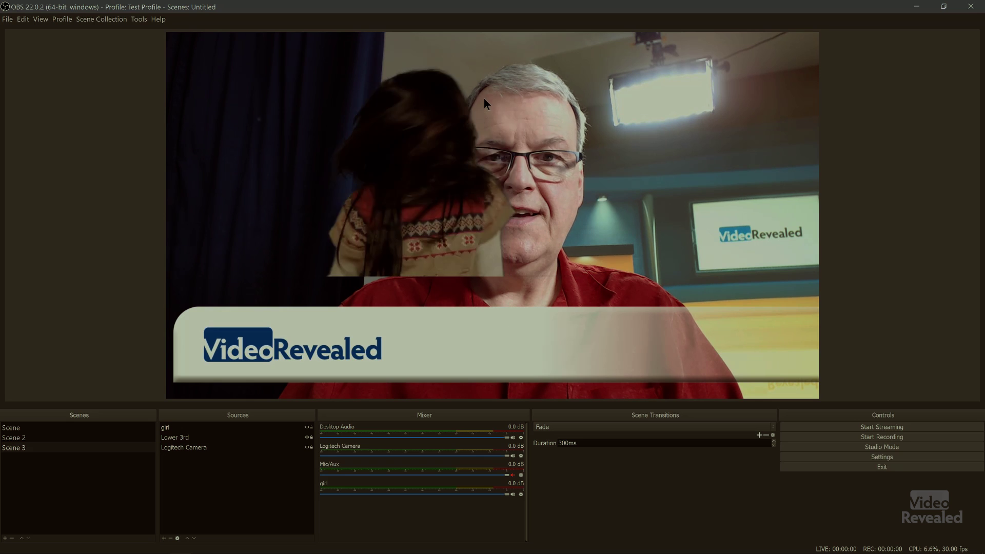
Step: Scale the girl source down and place it over the lower third at the lower-left corner of the video frame
click(600, 33)
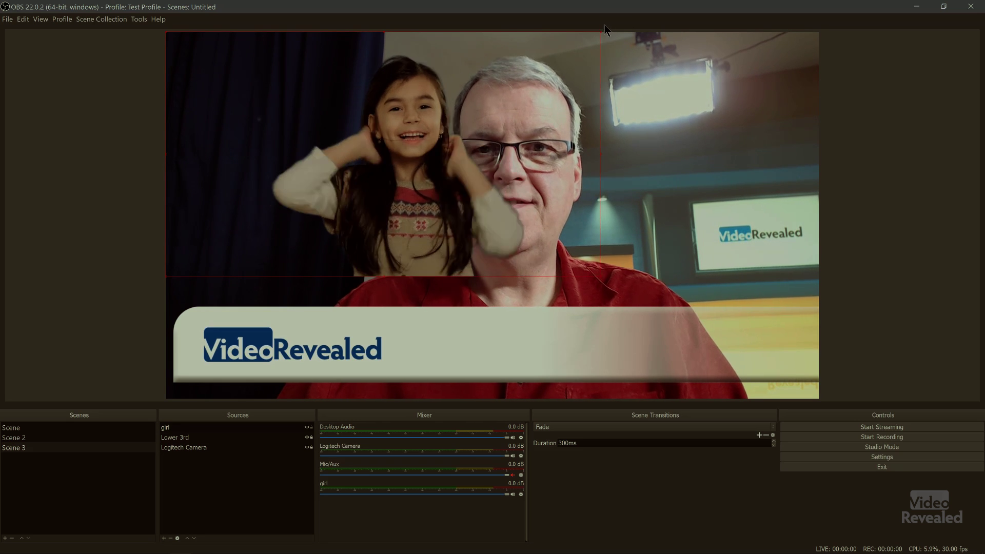
drag(602, 31, 351, 175)
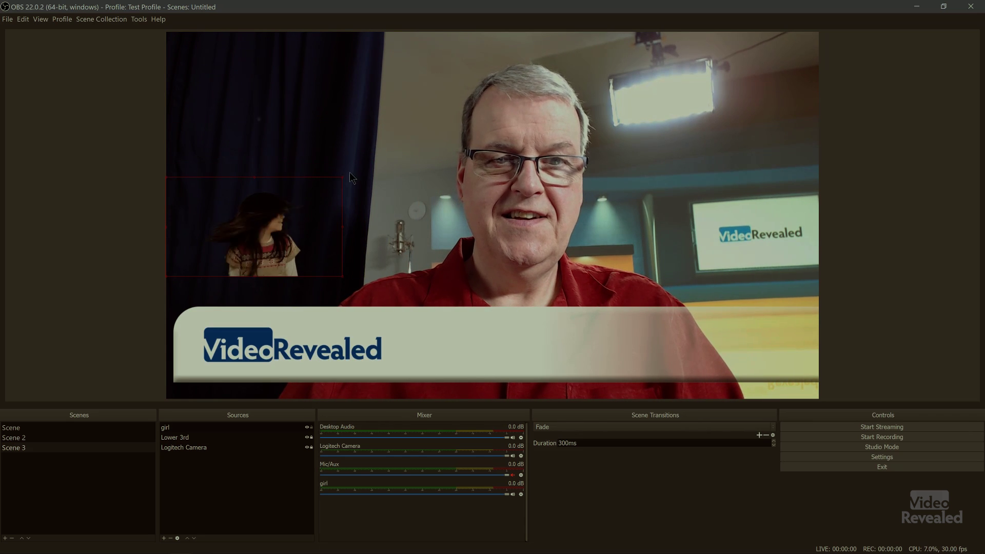
drag(296, 240, 243, 368)
drag(115, 290, 152, 313)
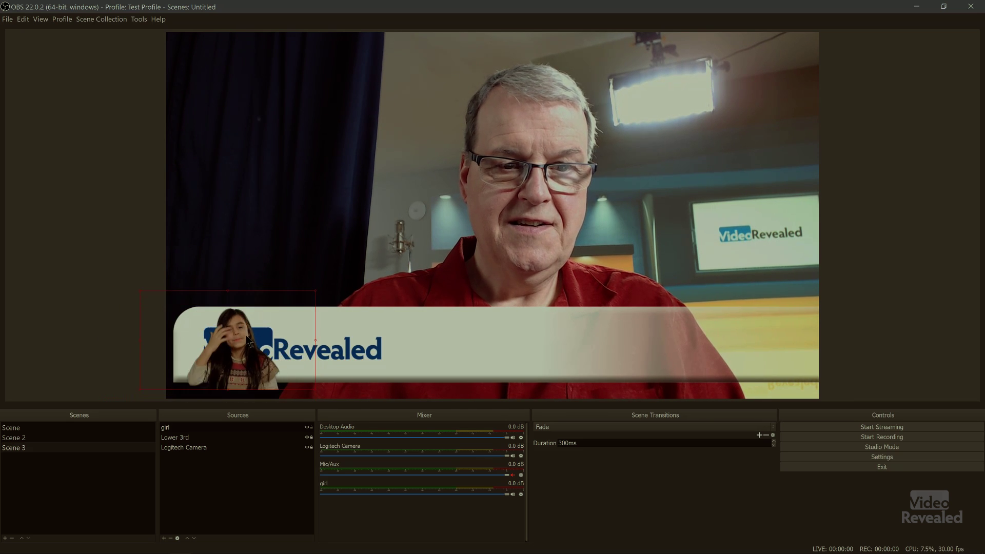
click(458, 348)
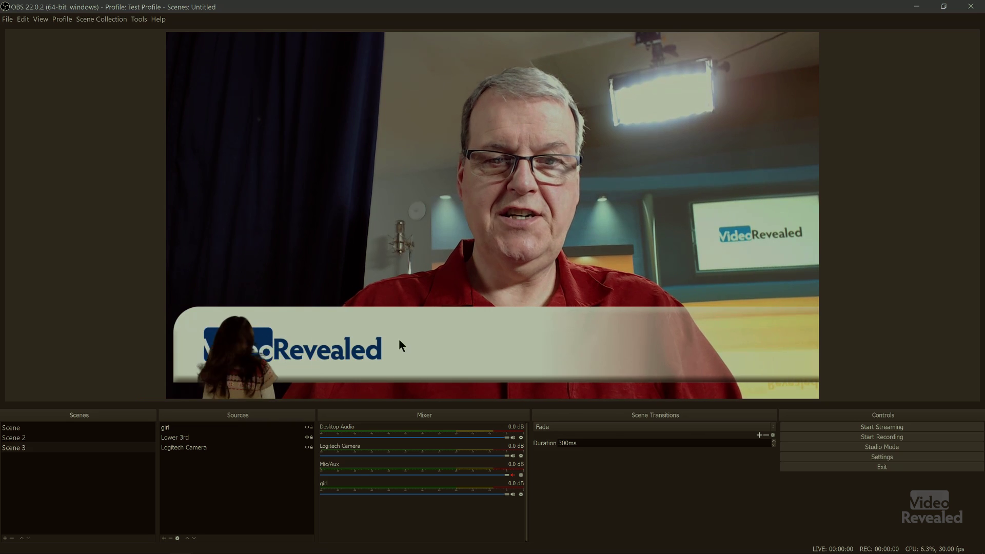
Step: Add another new media source named dance to Scene 3
click(164, 539)
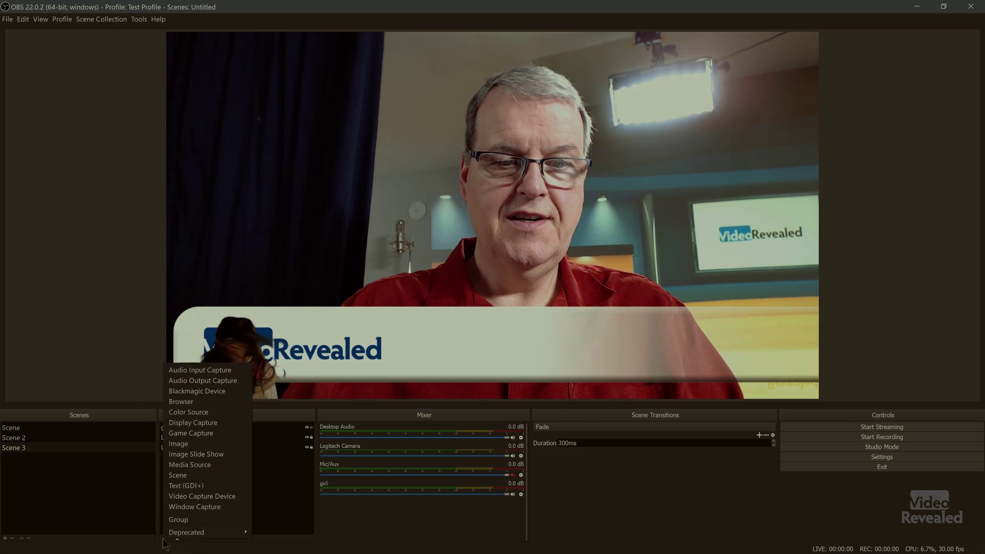
click(209, 465)
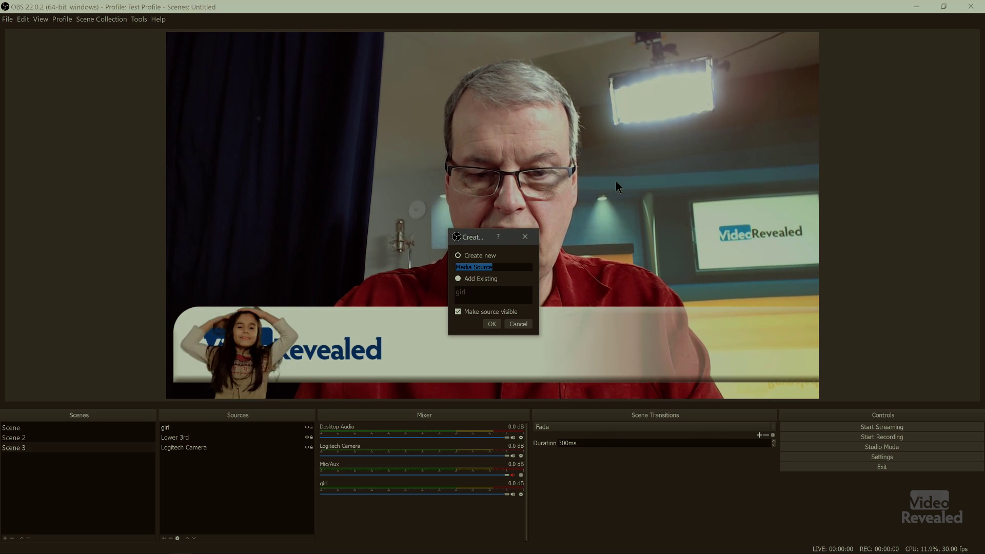
text(dance)
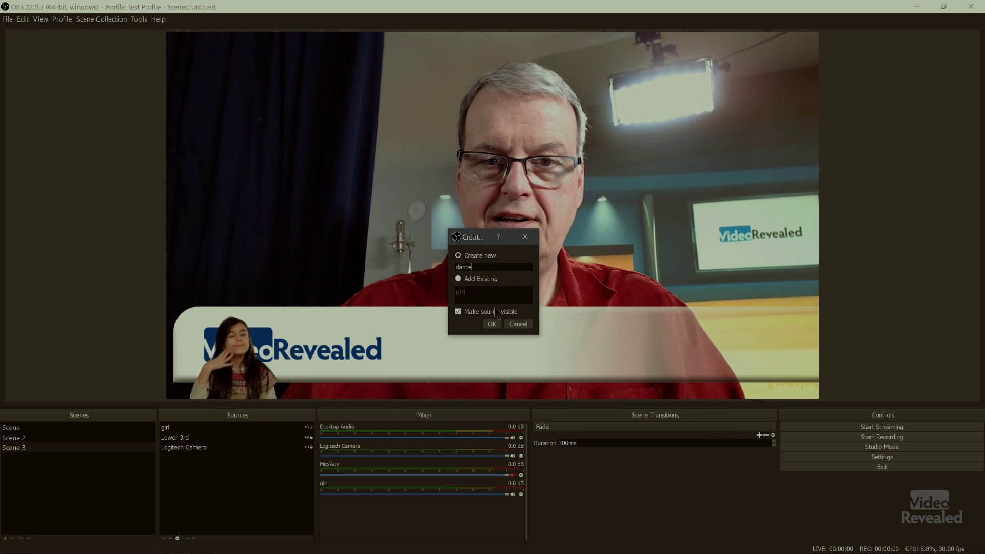
click(492, 324)
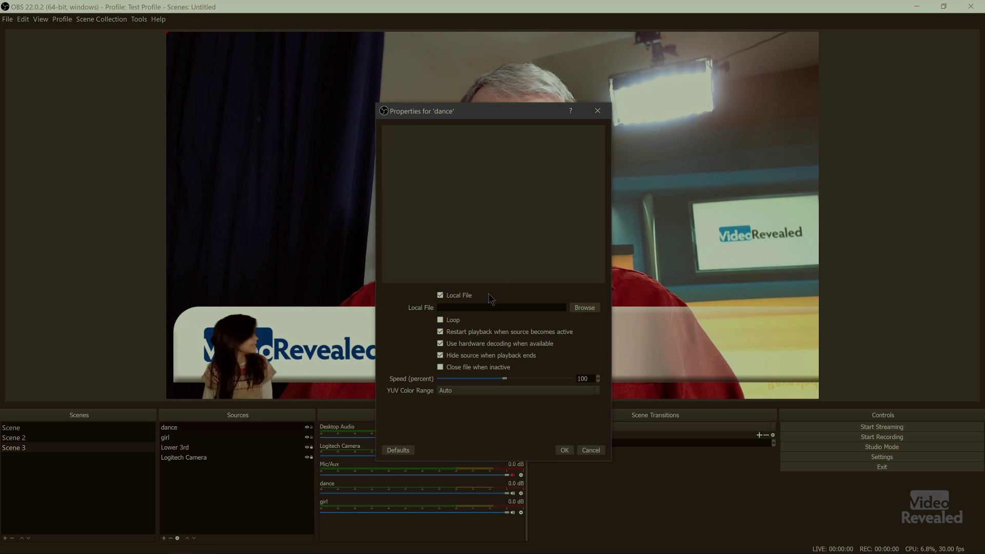
Step: Load Dance Loop.webm from the Output folder as the dance source's local file, with Loop enabled
click(585, 307)
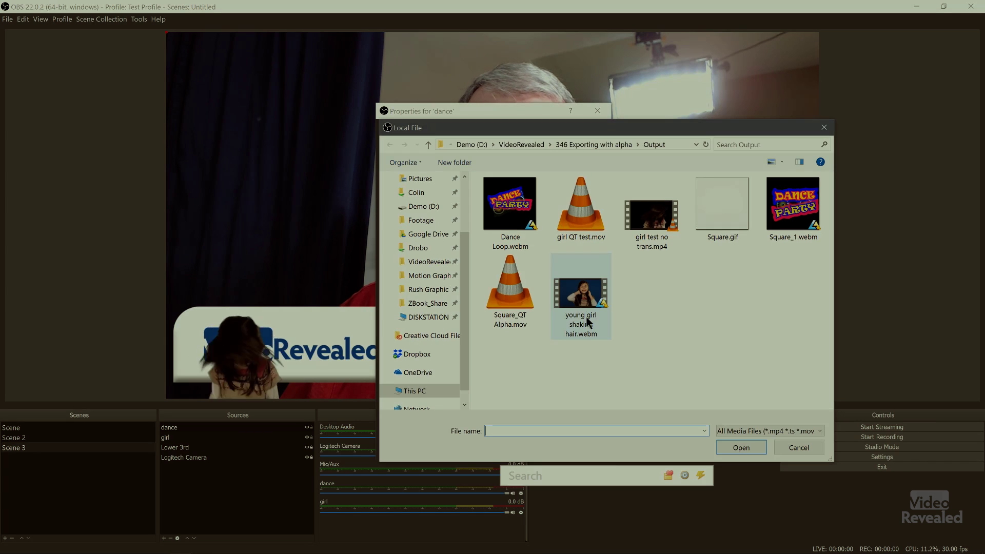
click(511, 206)
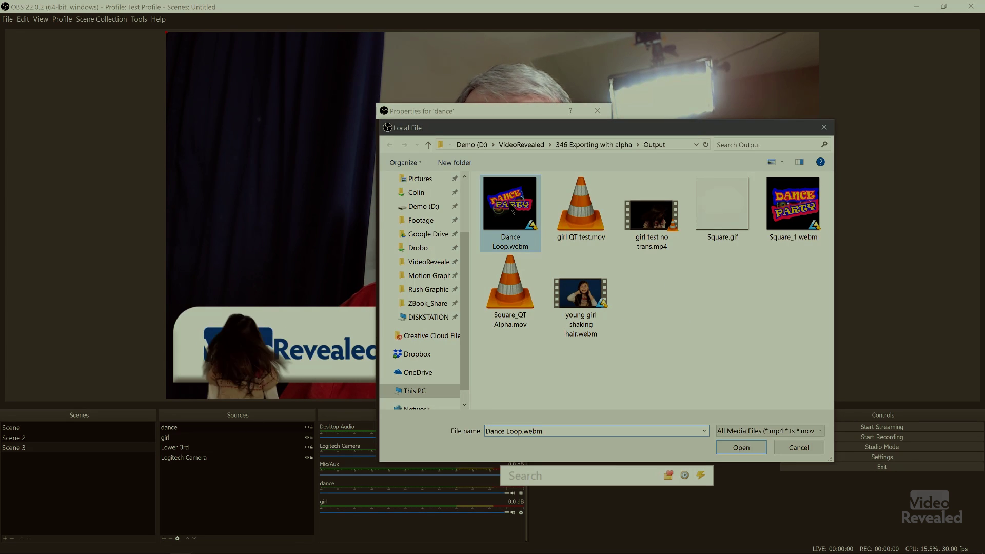
click(731, 447)
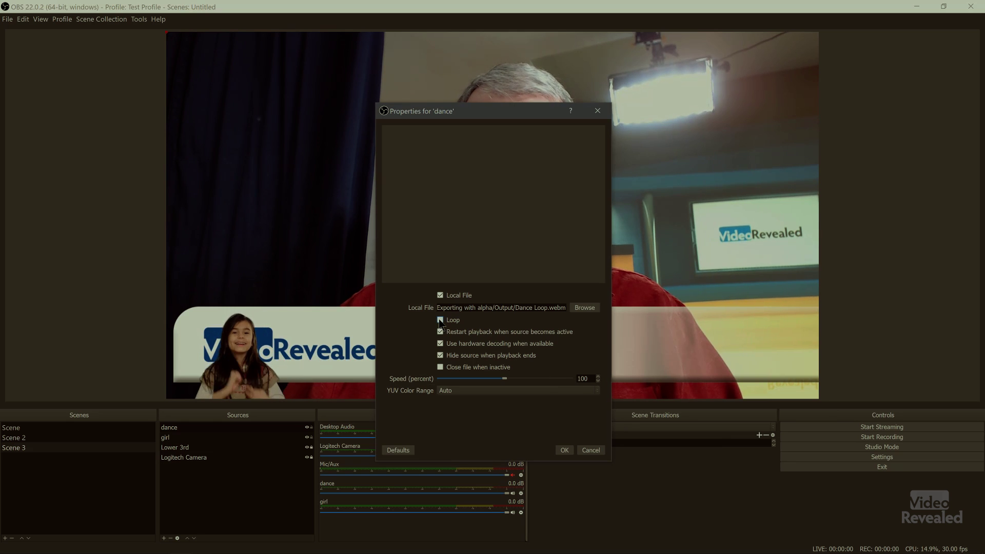
click(565, 450)
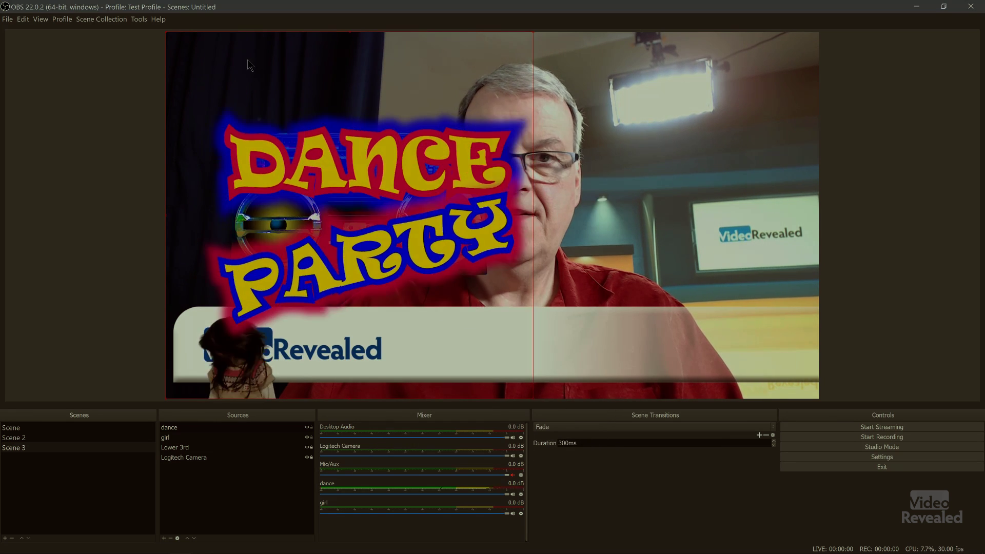
Step: Scale the dance source down and place it over the lower third at the lower-right corner of the video frame
drag(168, 32, 730, 308)
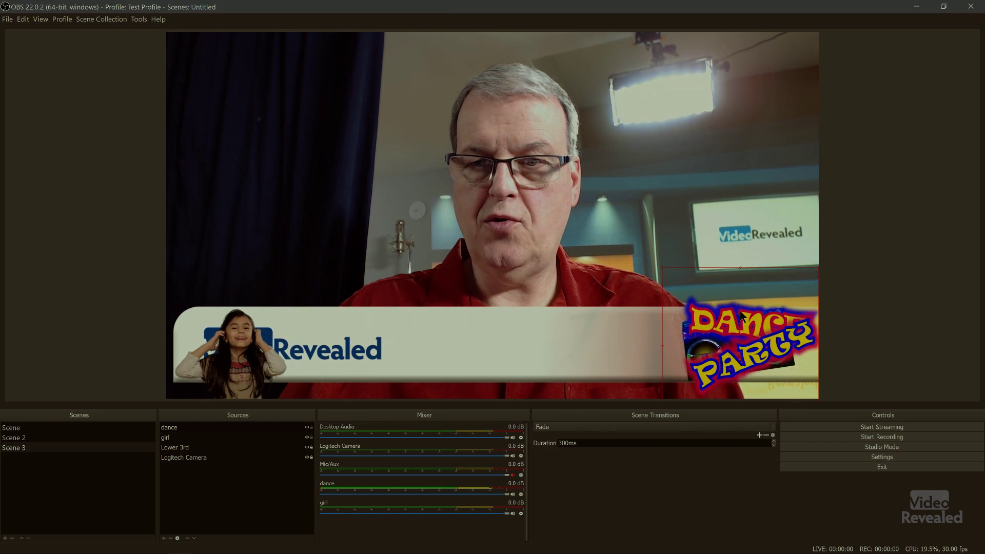
click(879, 170)
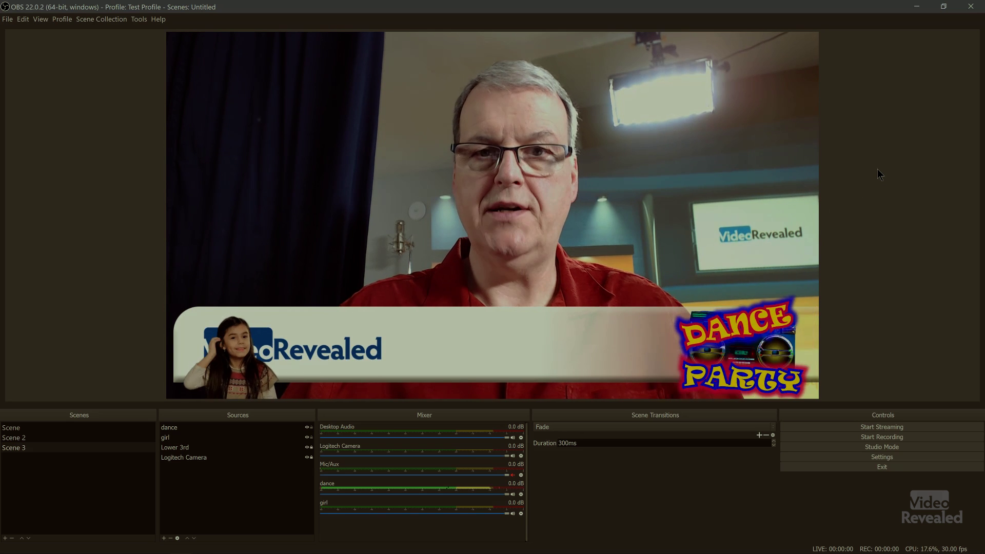